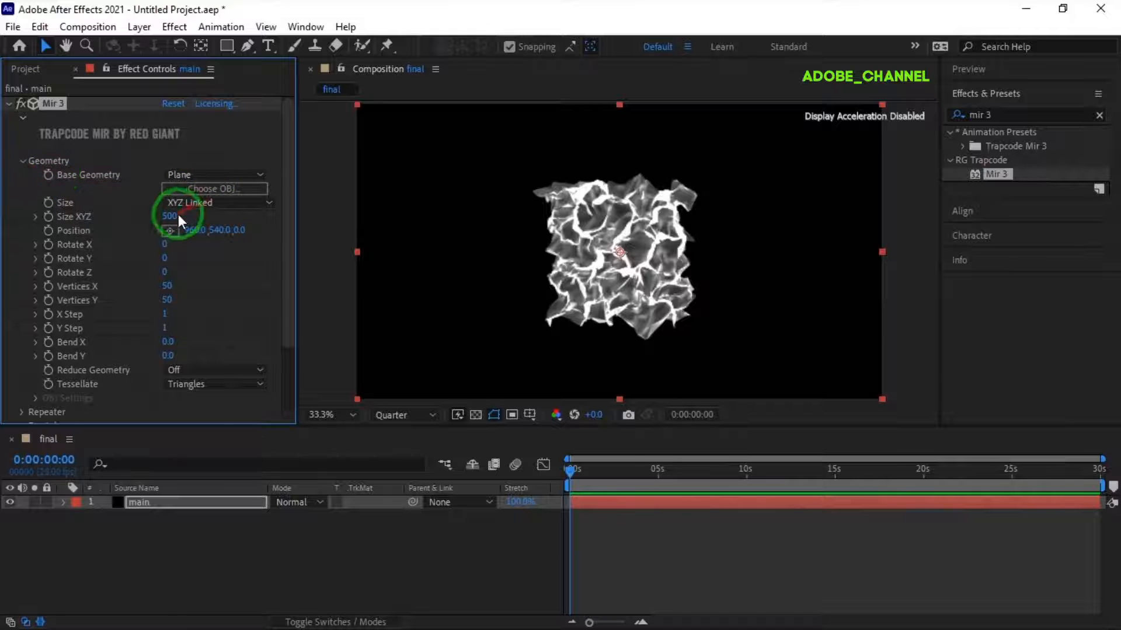
- Set the Mir 3 geometry's Size XYZ to 3030 and its Z position to -2000
text(3030)
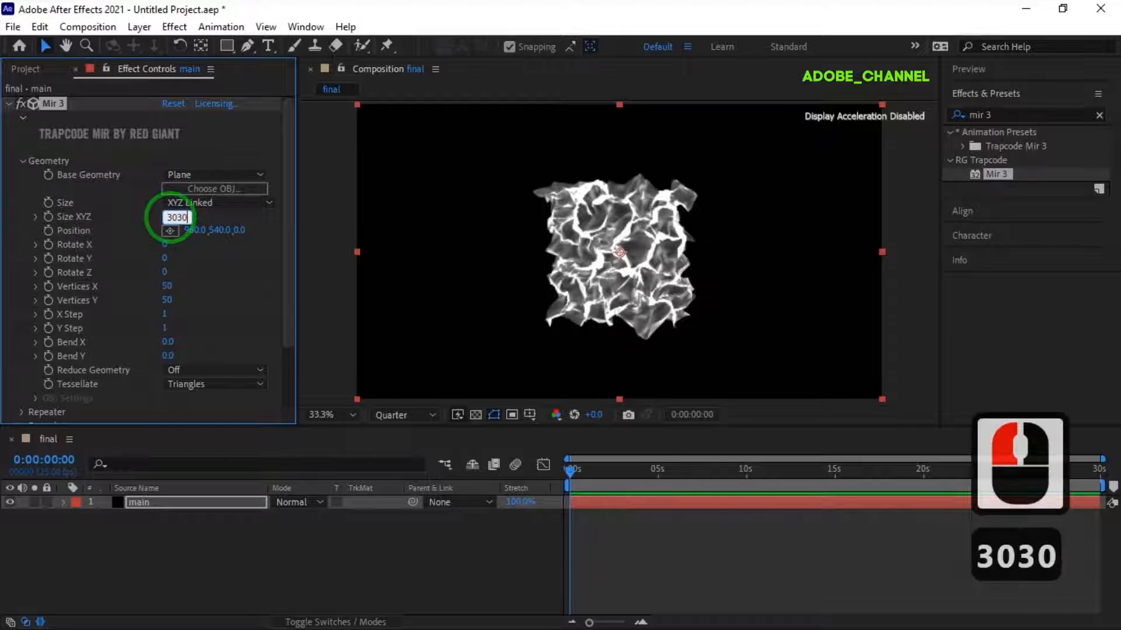
key(Return)
click(238, 230)
text(-200)
key(Return)
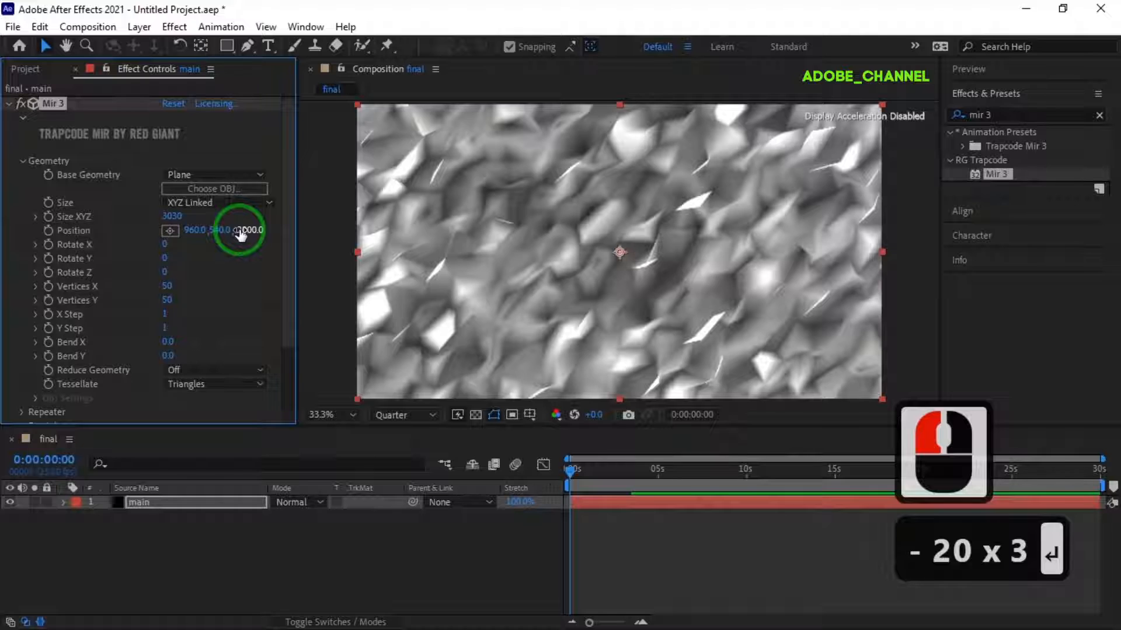
- Set the Mir 3 geometry's Vertices X to 129 and Vertices Y to 1083
click(167, 285)
text(129)
key(Return)
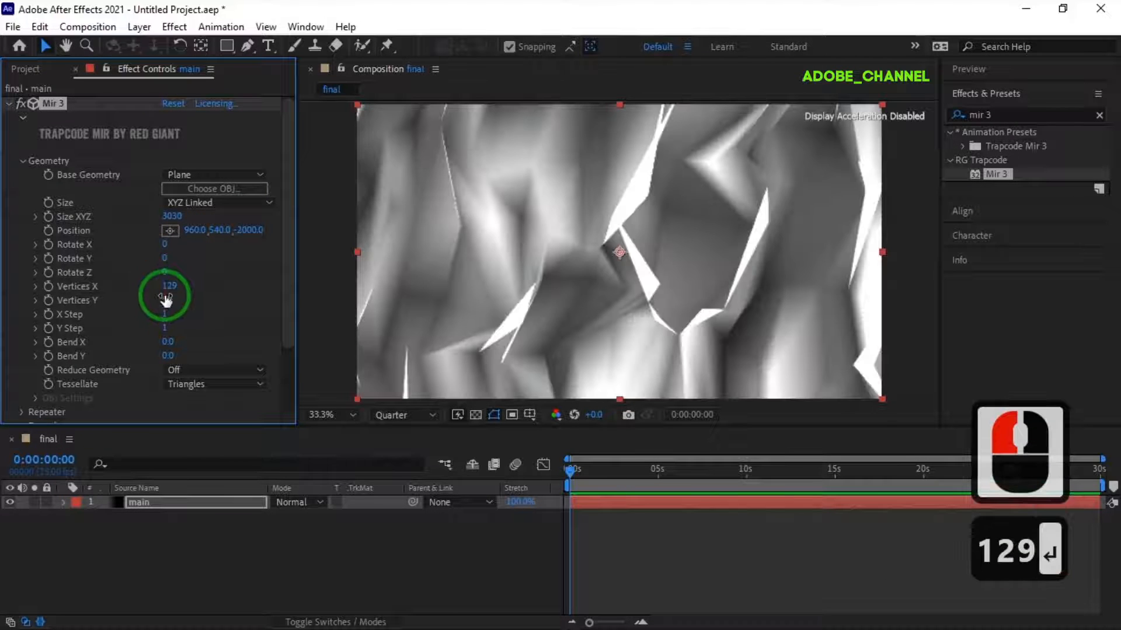
click(167, 301)
text(1083)
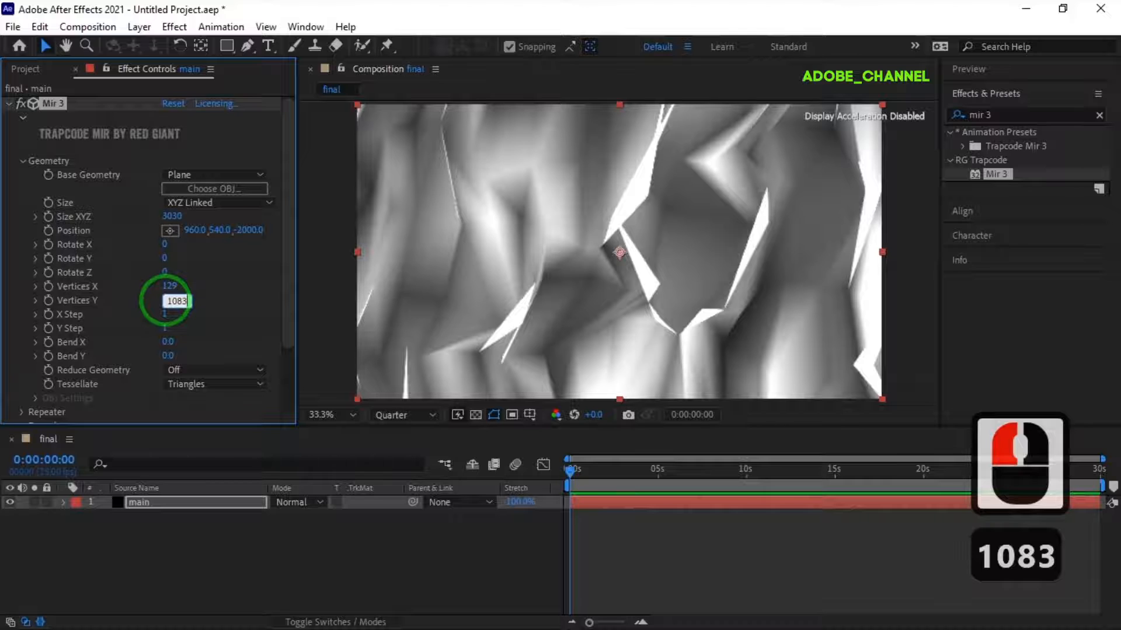
key(Return)
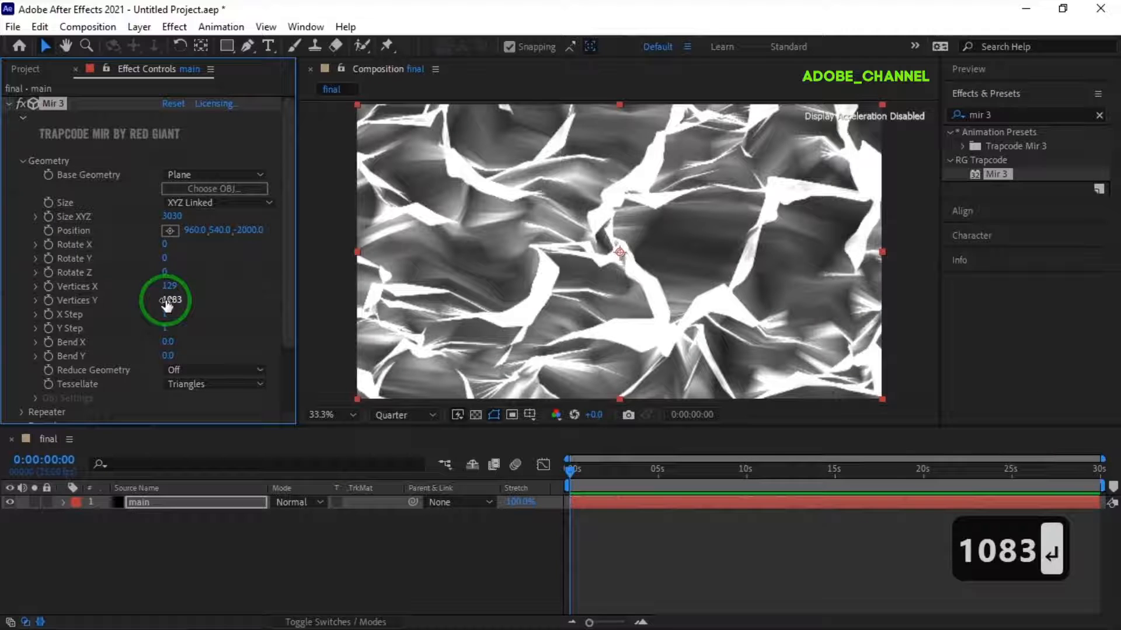
- Set the individual Amplitude Z in Mir 3's Fractal settings to 3706
scroll(140, 304, down, 2)
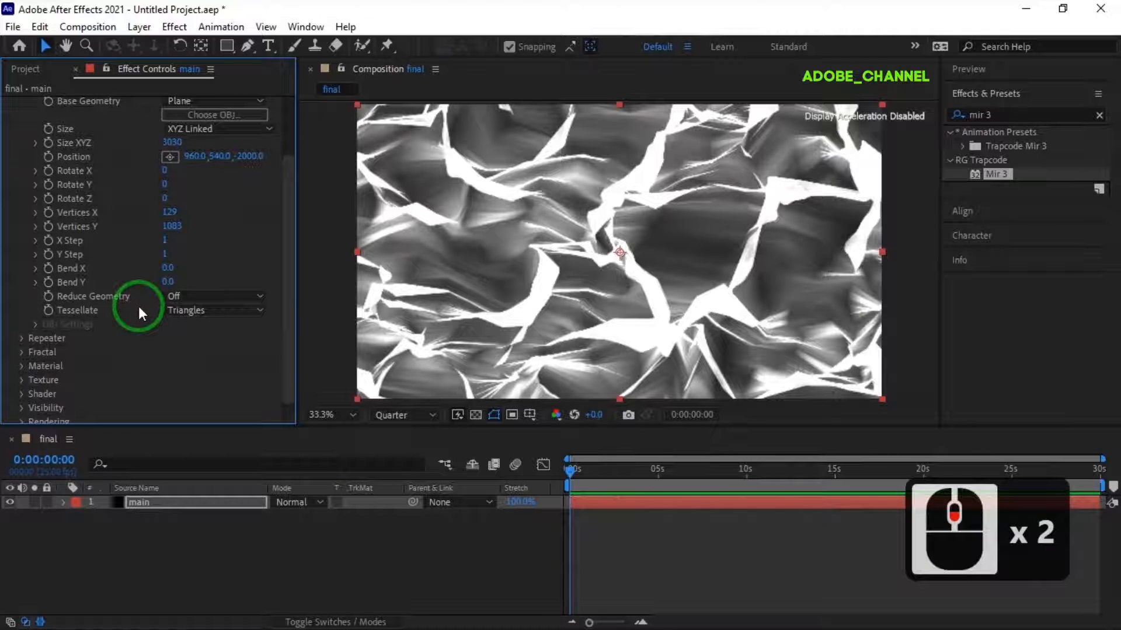
scroll(107, 310, down, 1)
click(22, 345)
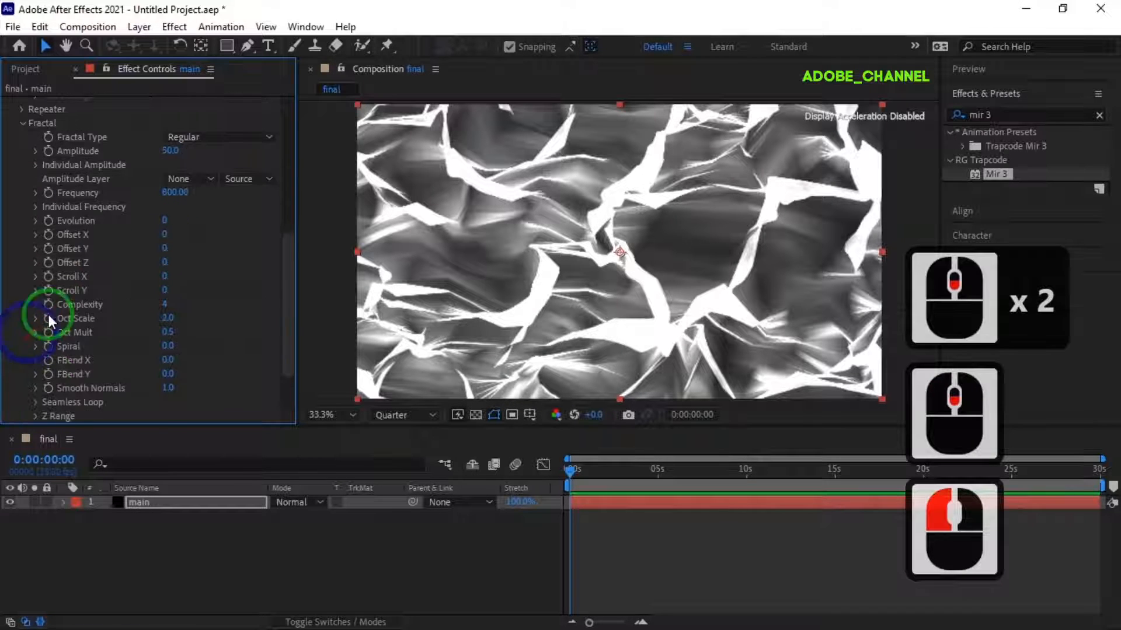
click(35, 164)
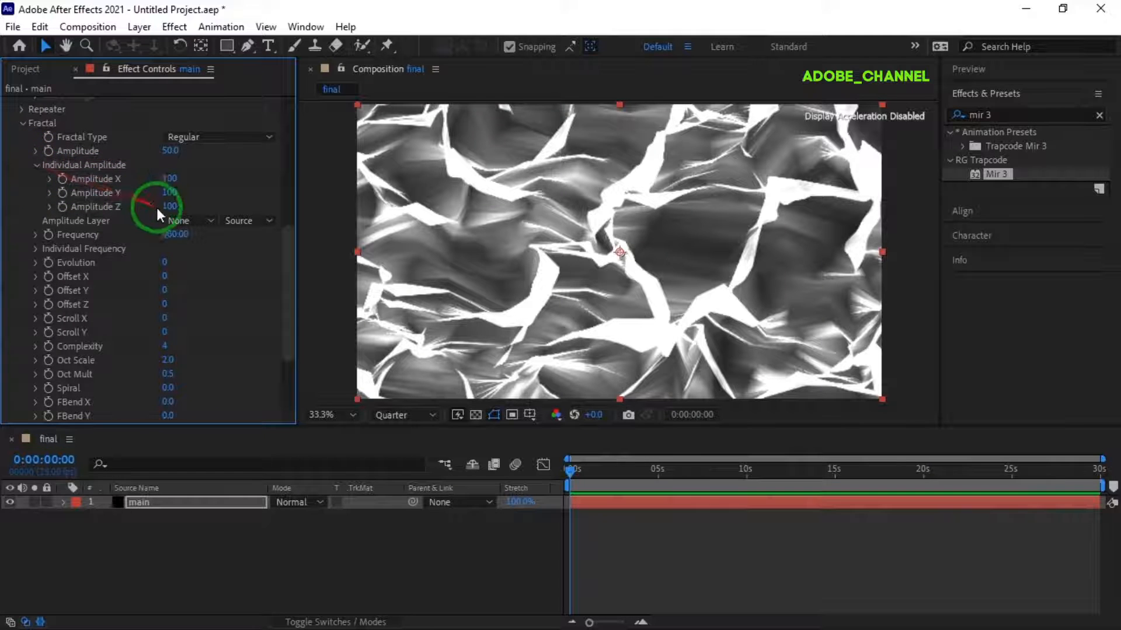
click(170, 208)
text(3706)
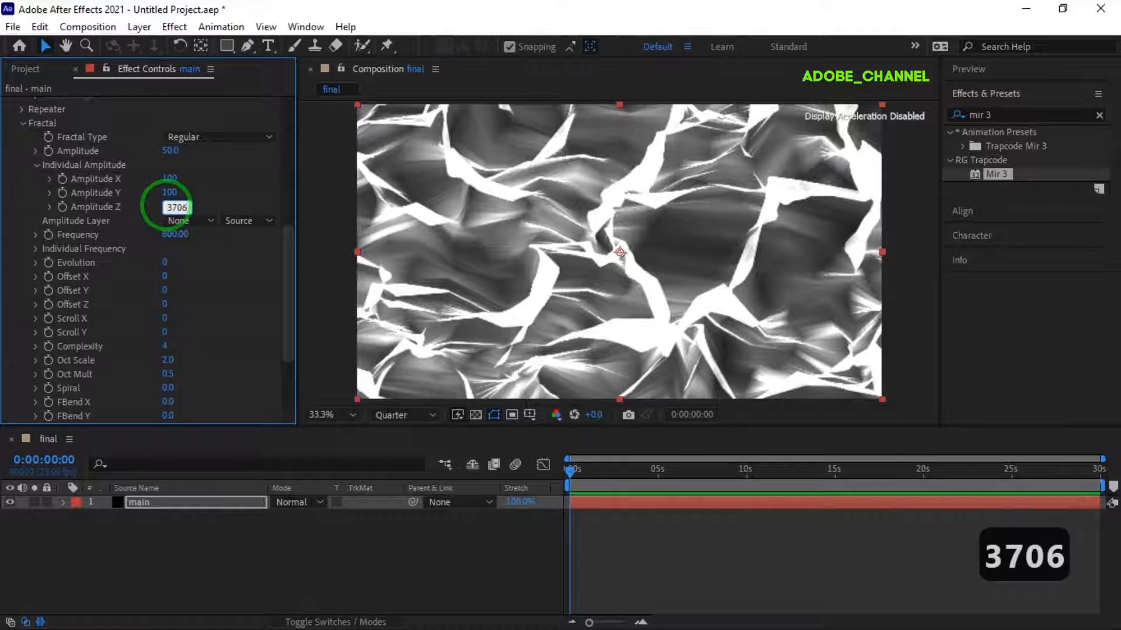
key(Return)
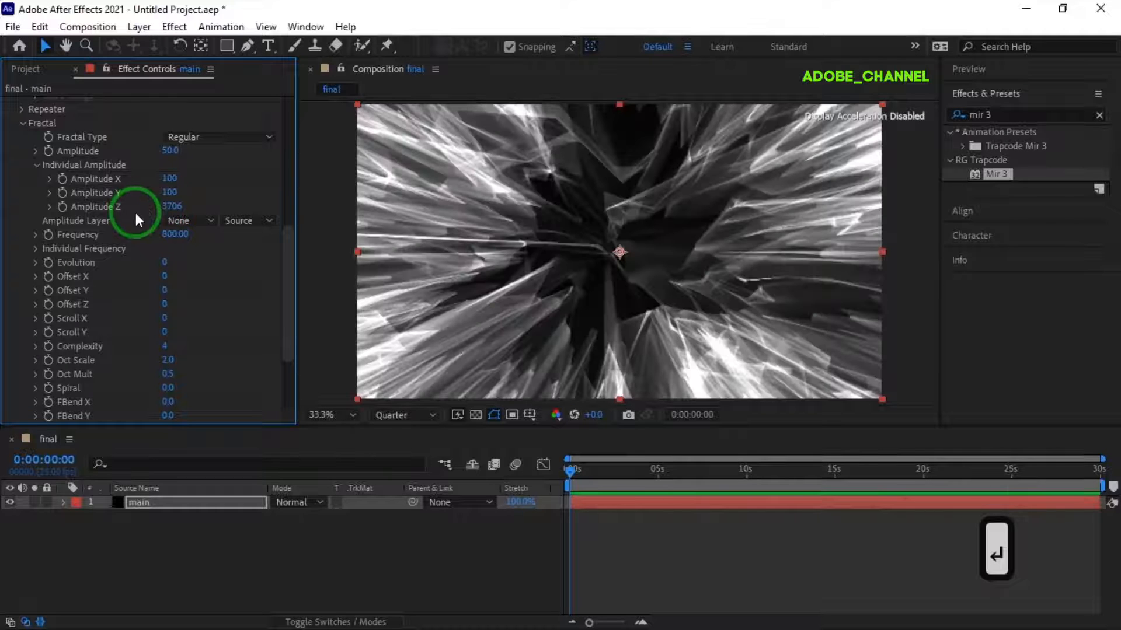
- Expose the individual frequency values and set the overall fractal Frequency to 46
click(34, 249)
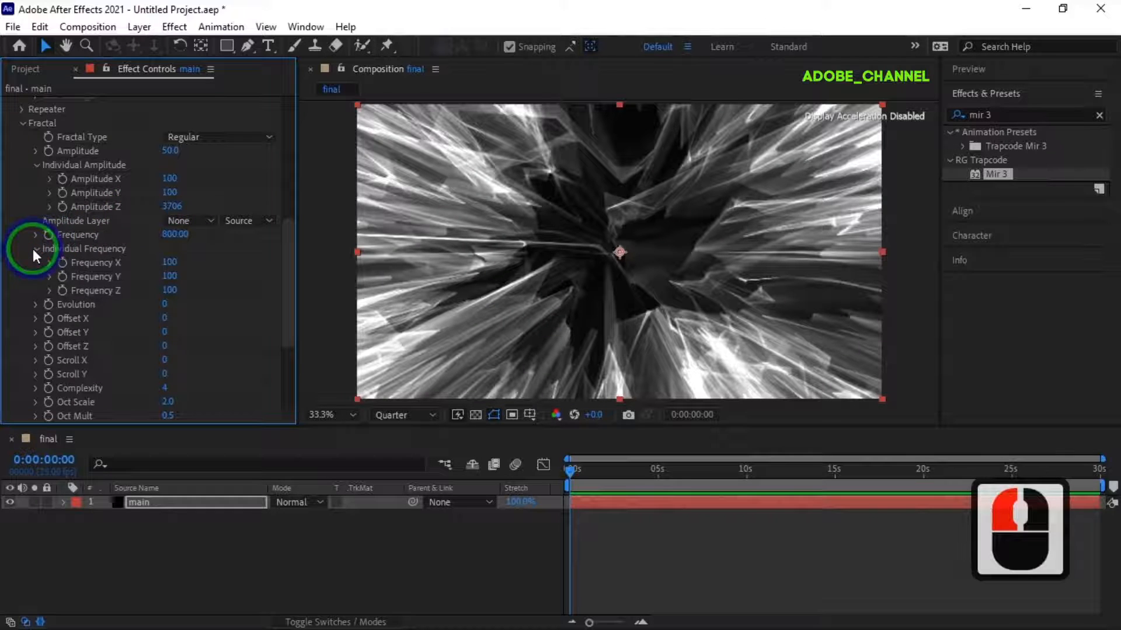
click(170, 234)
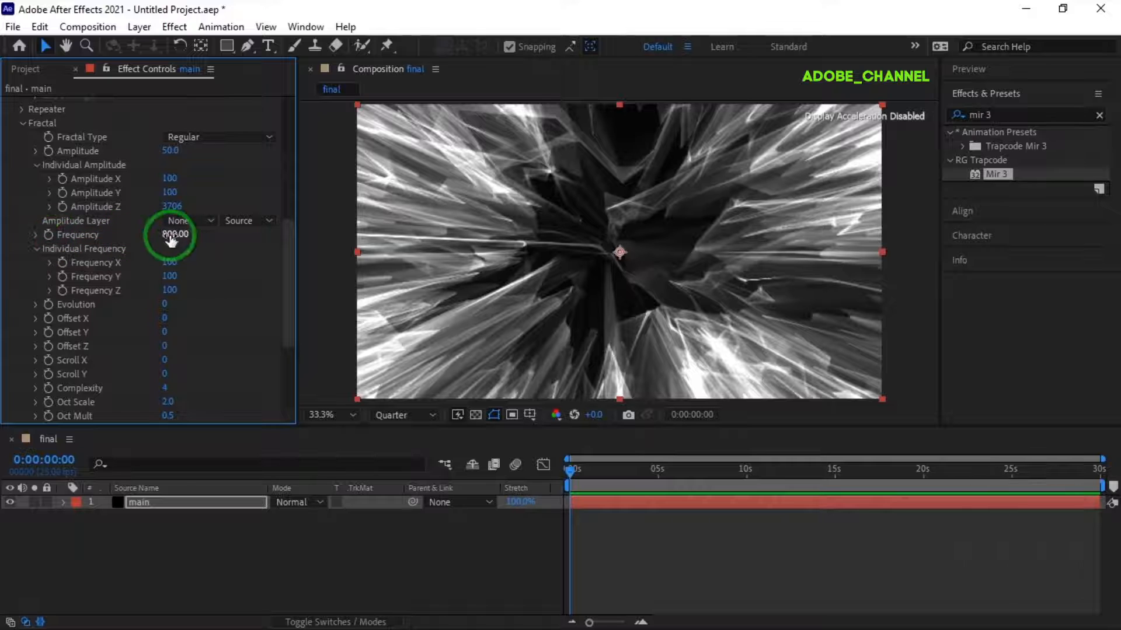
text(46)
key(Return)
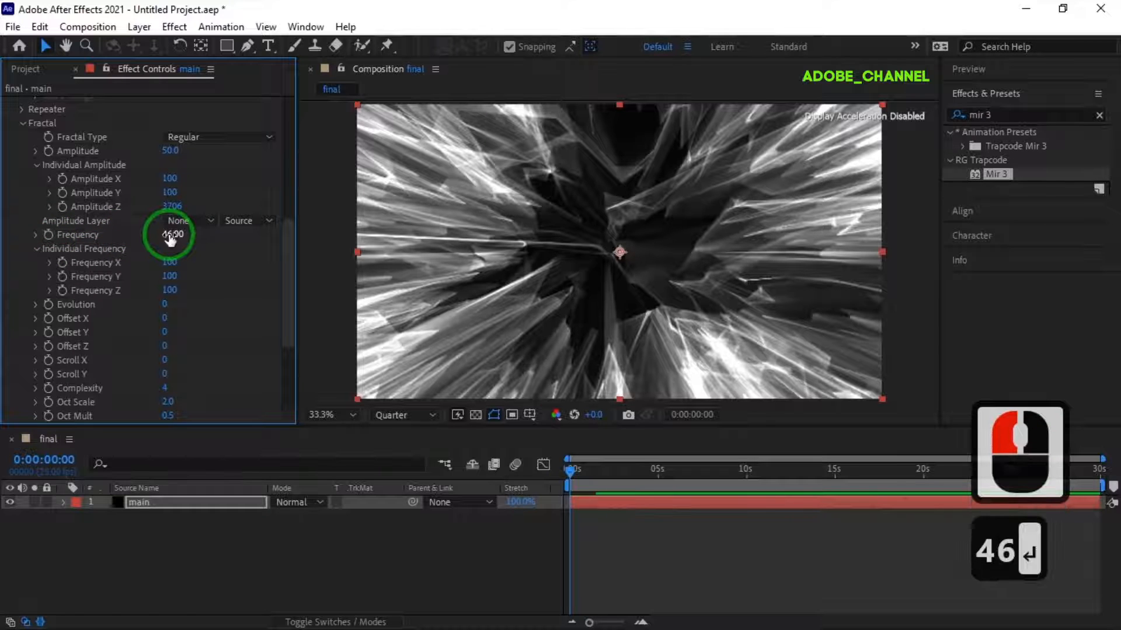
- Set the fractal's individual Frequency X to 0 and Frequency Y to 12
click(167, 262)
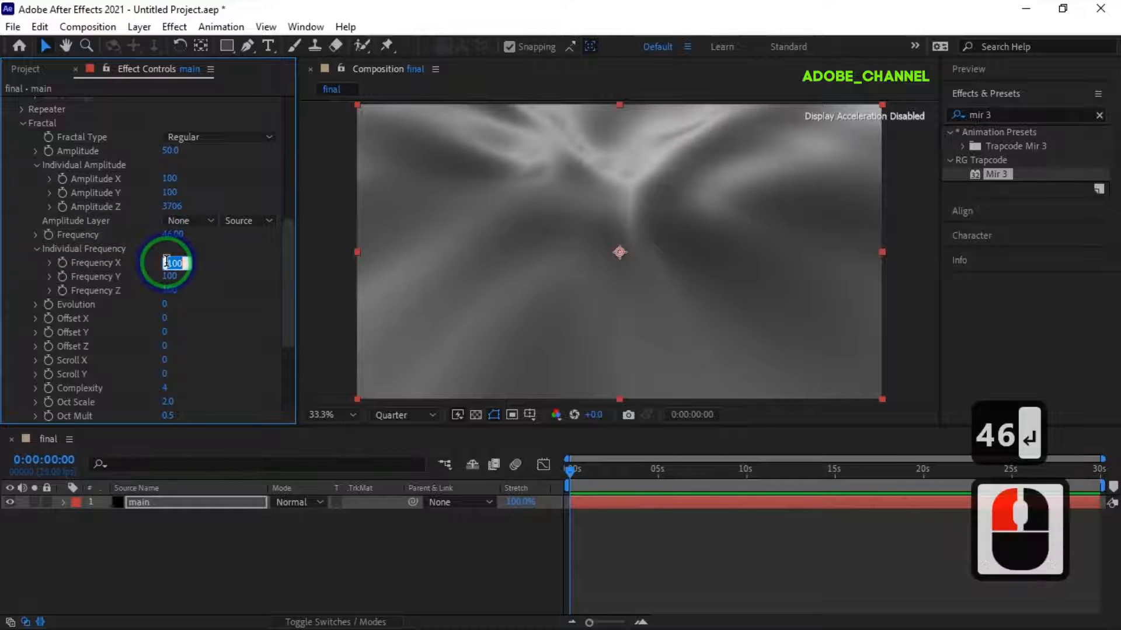
text(0)
key(Return)
click(168, 276)
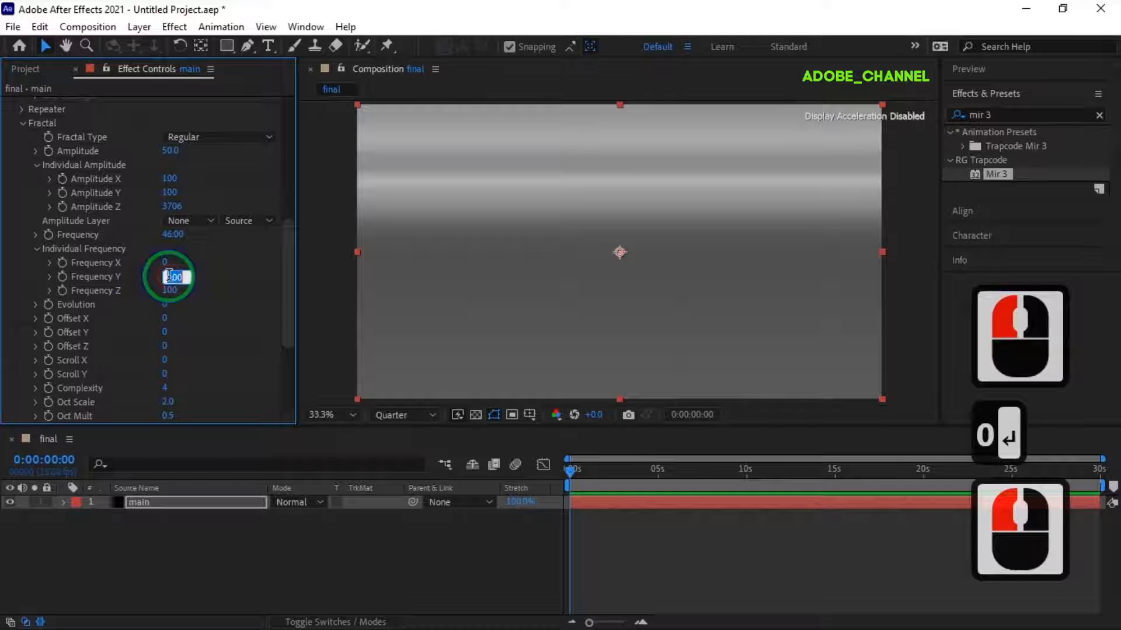
text(12)
key(Return)
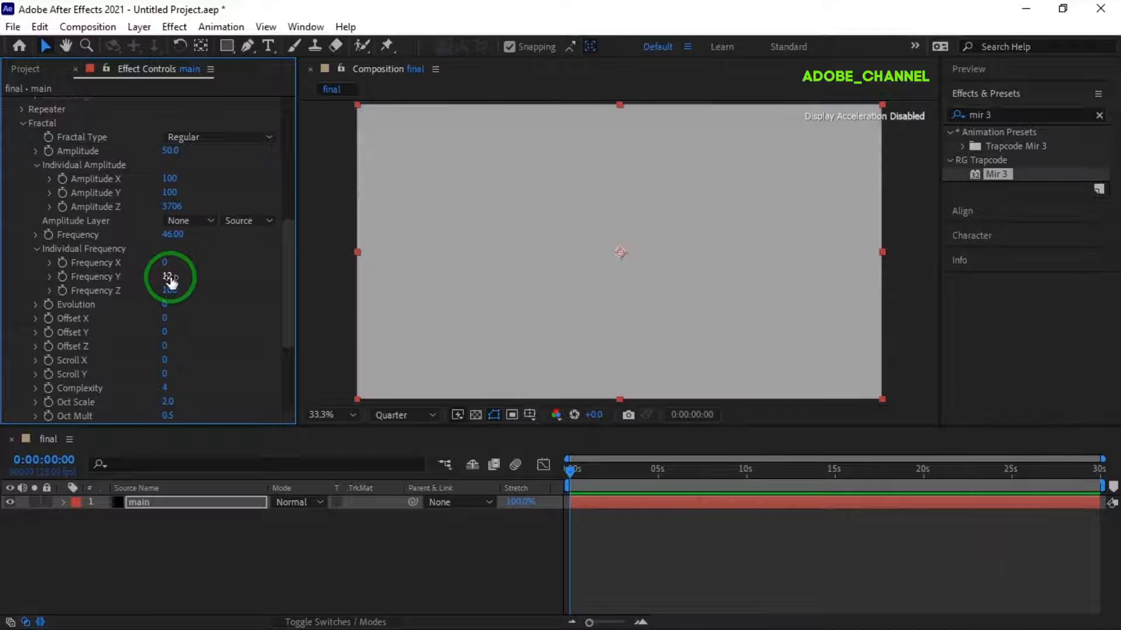
- Set the fractal Evolution value to 326
click(165, 304)
text(326)
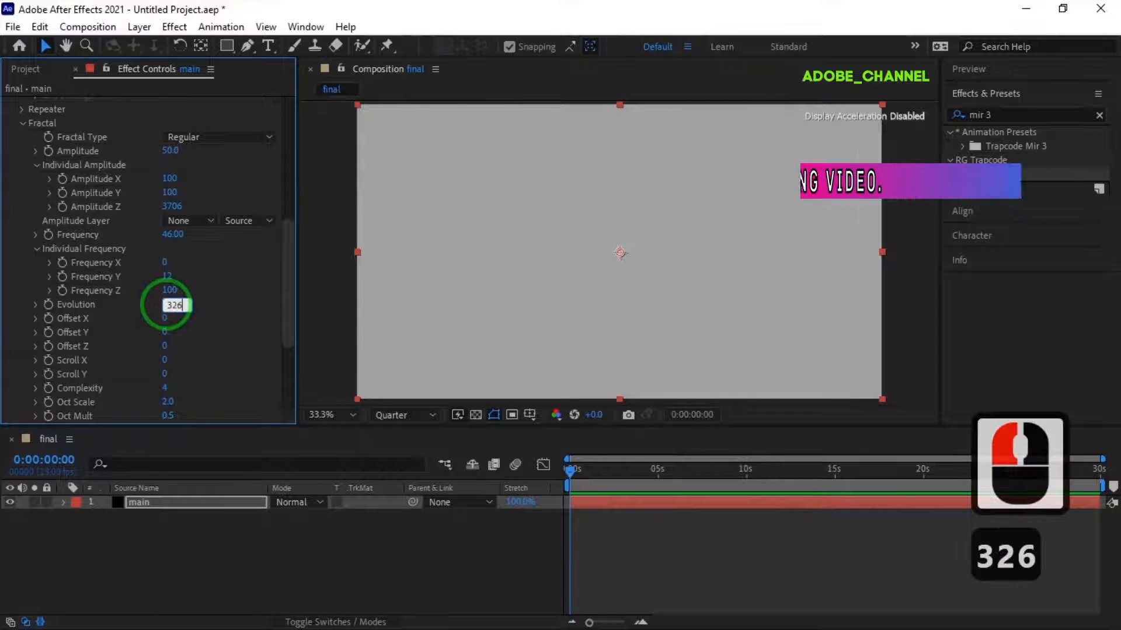
key(Return)
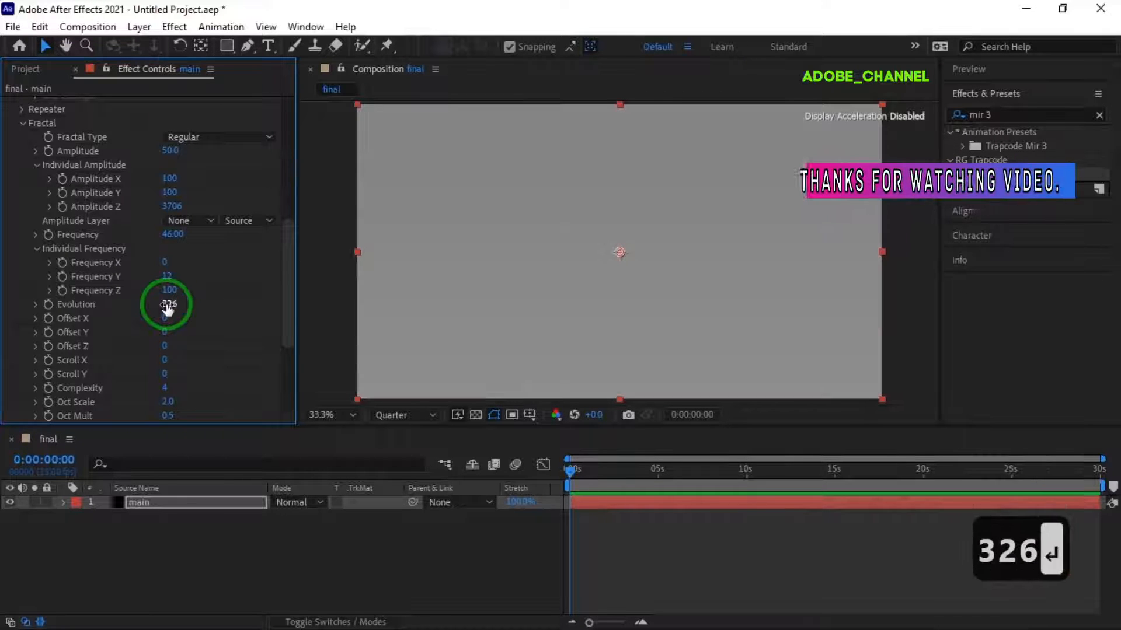
- Add the expression time*33 to the fractal's Scroll X property
alt+click(48, 361)
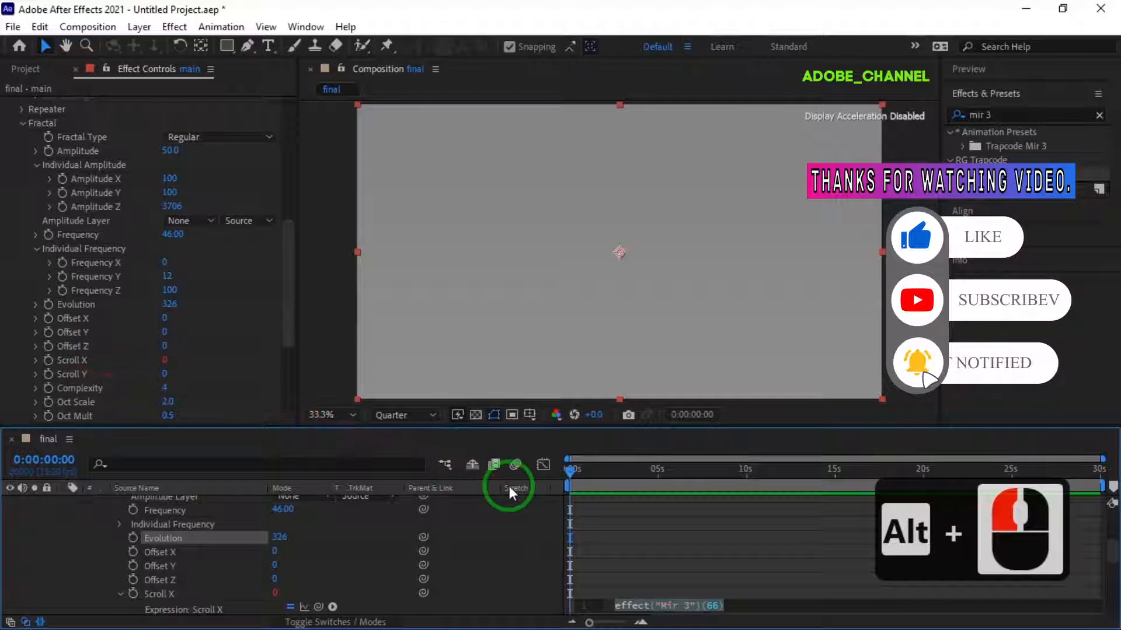
text(time)
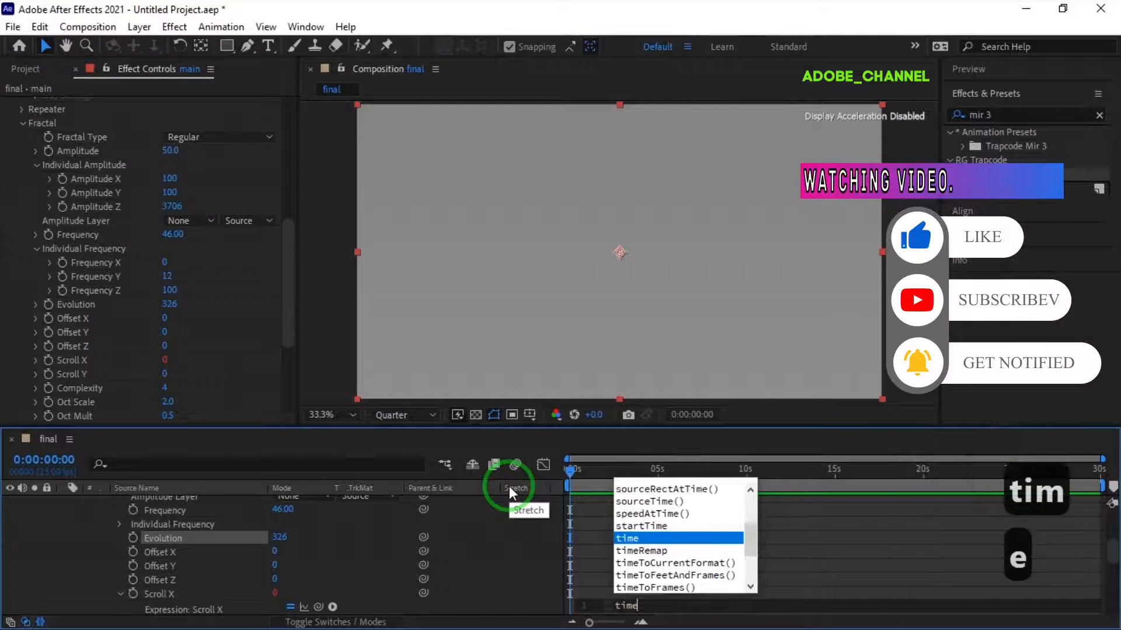
text(*33)
key(Return)
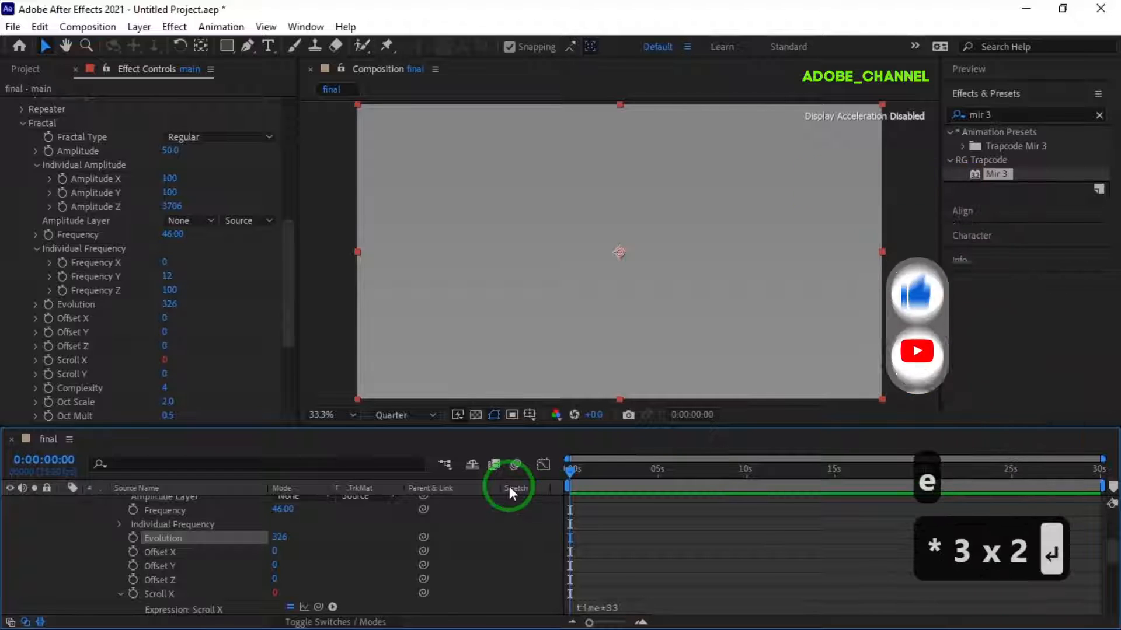
- Set the fractal Complexity to 9 and Spiral to 3
click(165, 388)
text(9)
key(Return)
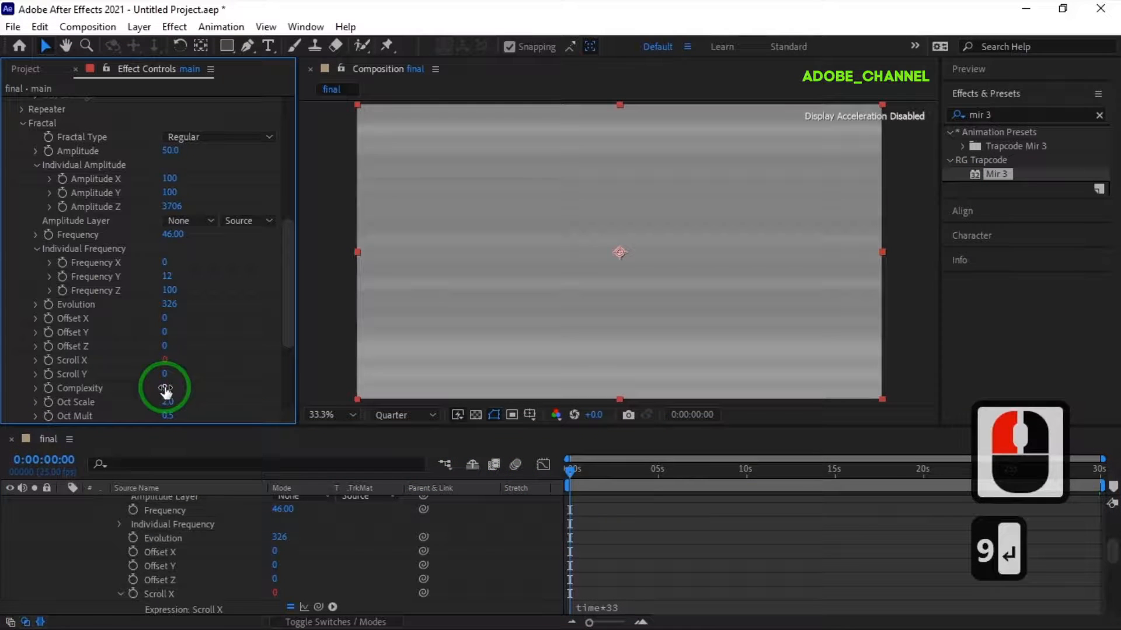
scroll(165, 387, down, 3)
click(167, 390)
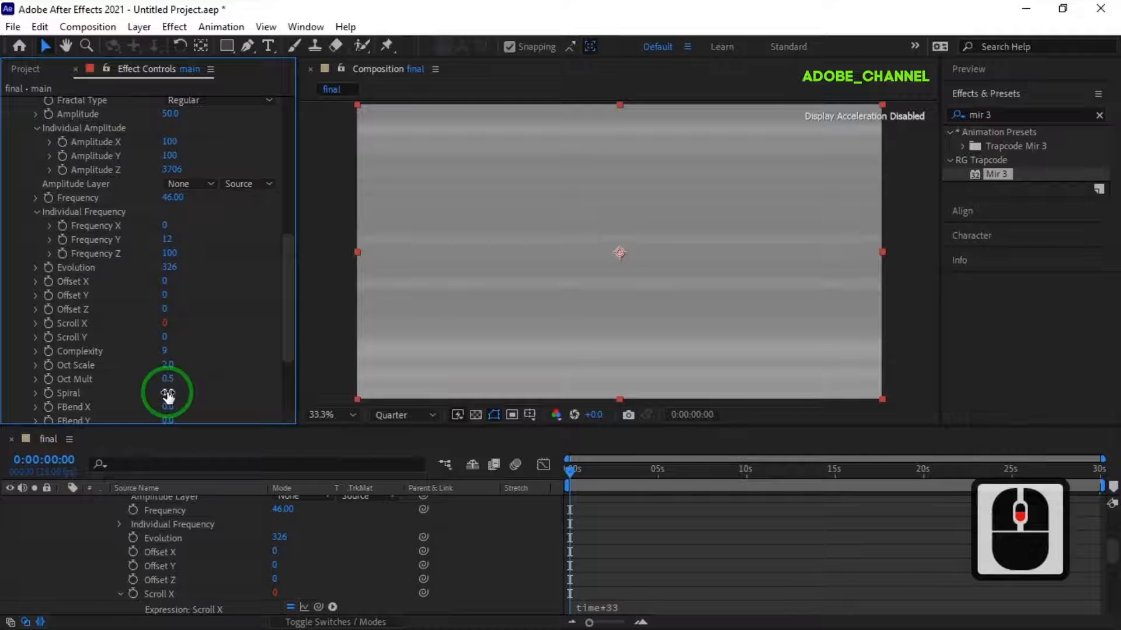
text(3)
key(Return)
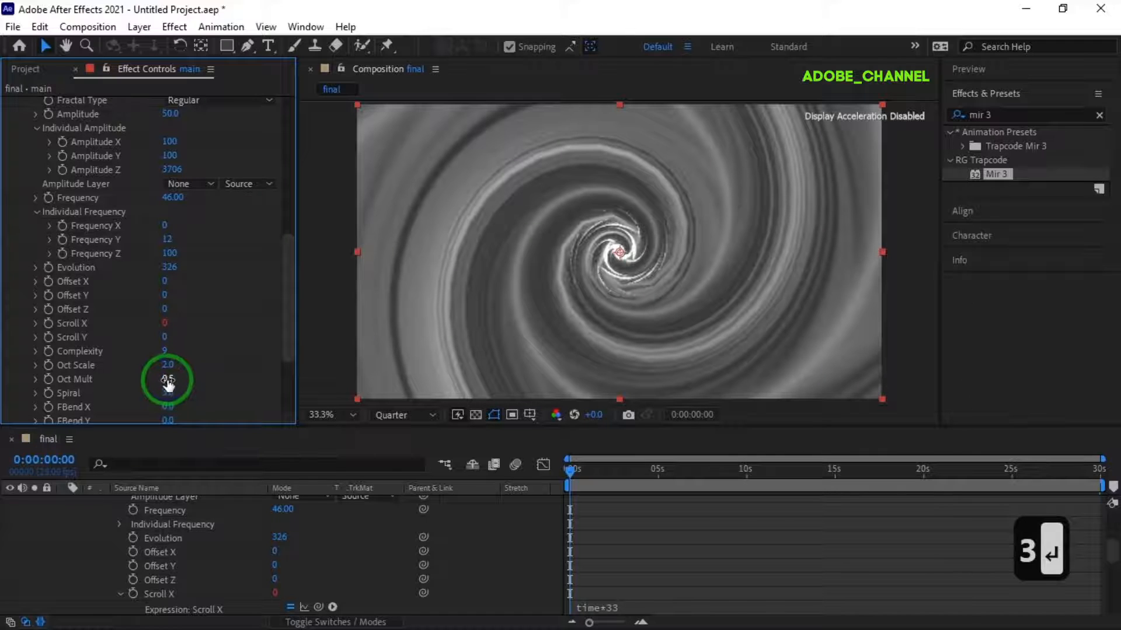
- Set the fractal's Oct Mult to 0
click(168, 380)
text(0)
key(Return)
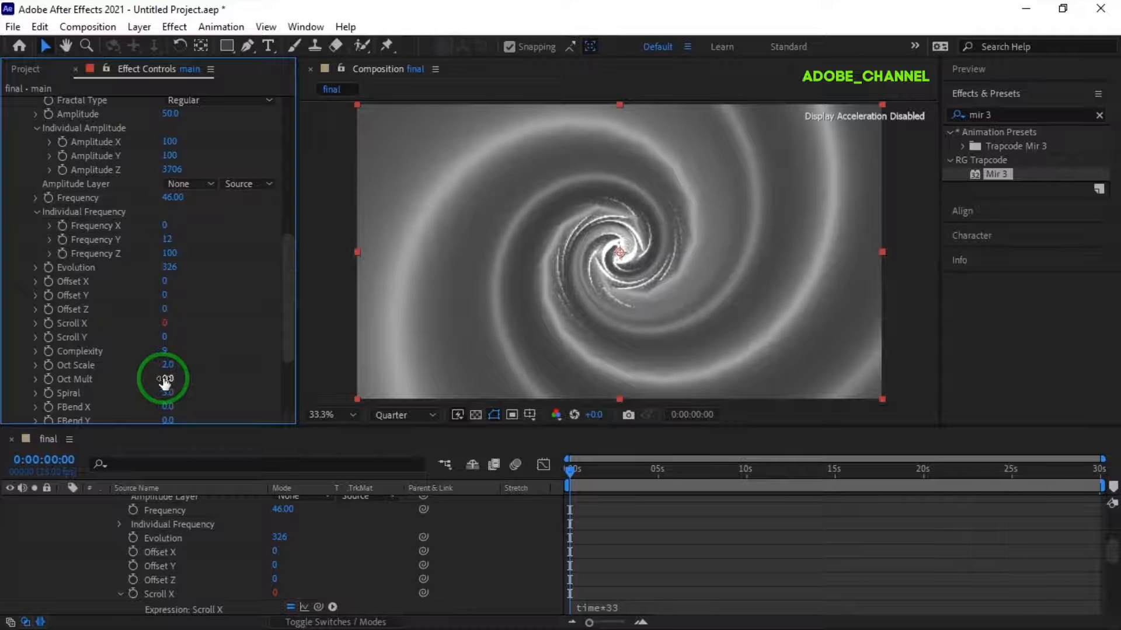
- Change the Mir 3 material color to the brown-orange hex value 8A5100
scroll(75, 365, down, 3)
click(20, 366)
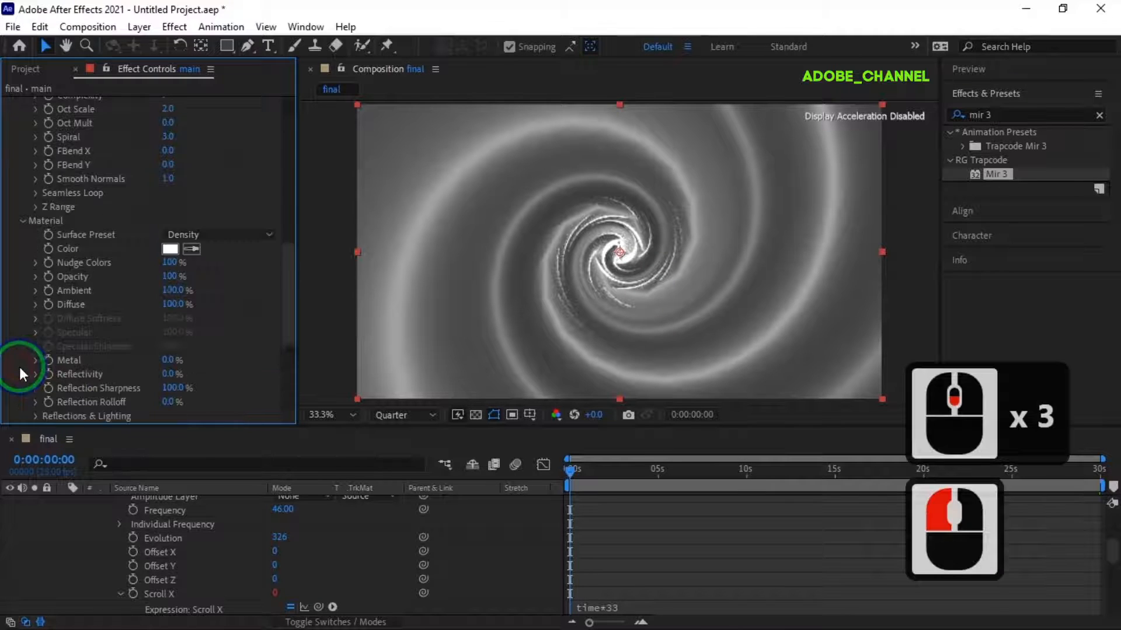
click(170, 249)
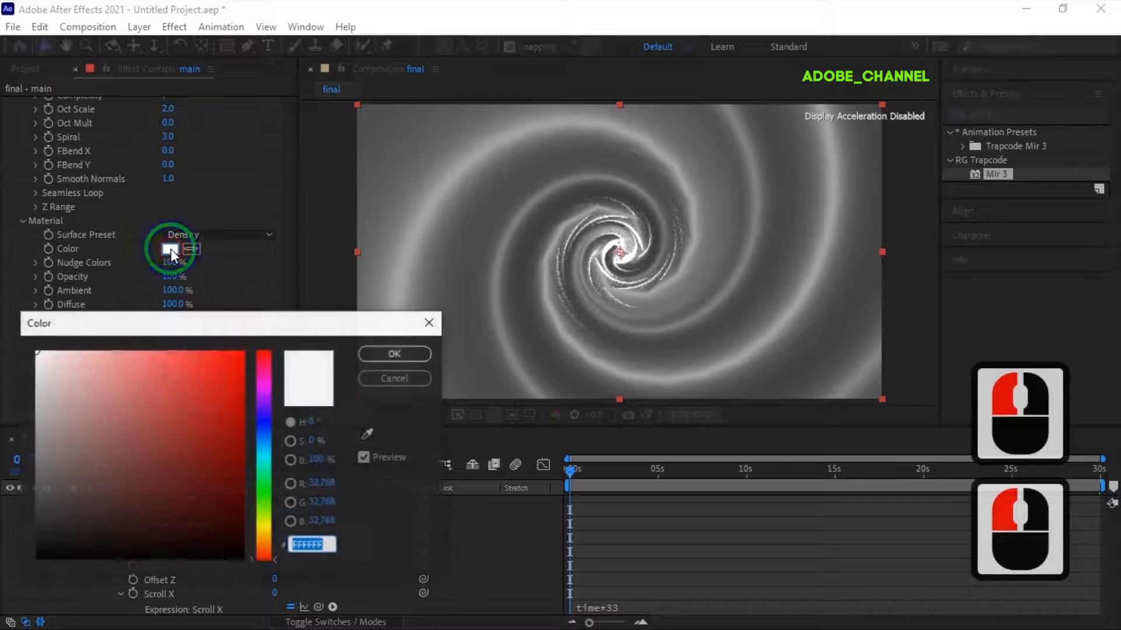
text(8a)
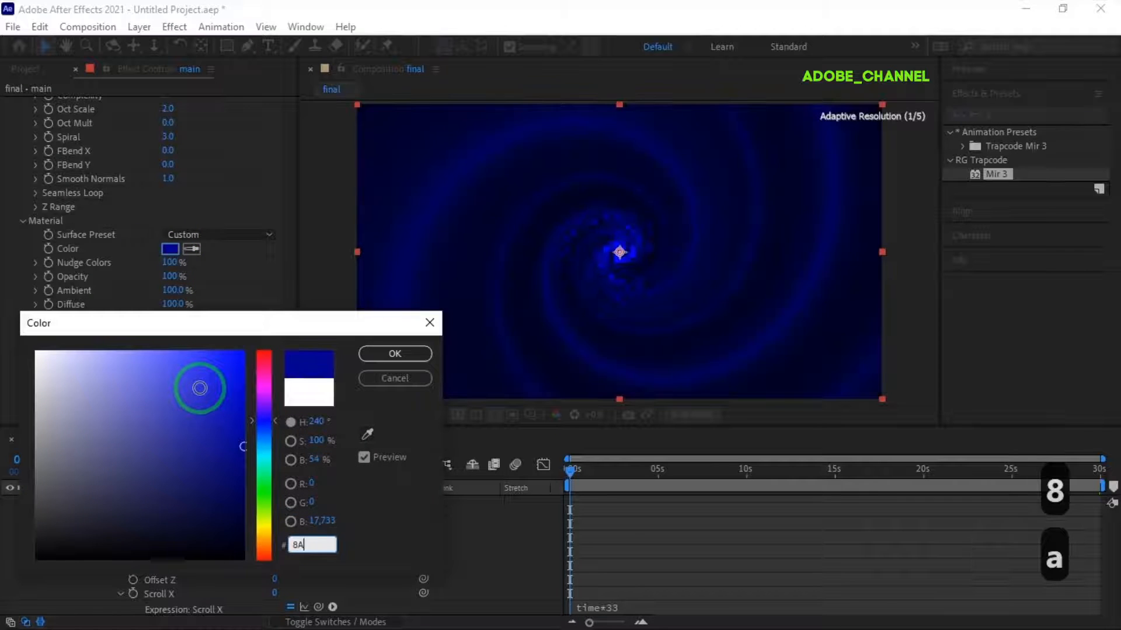
text(5100)
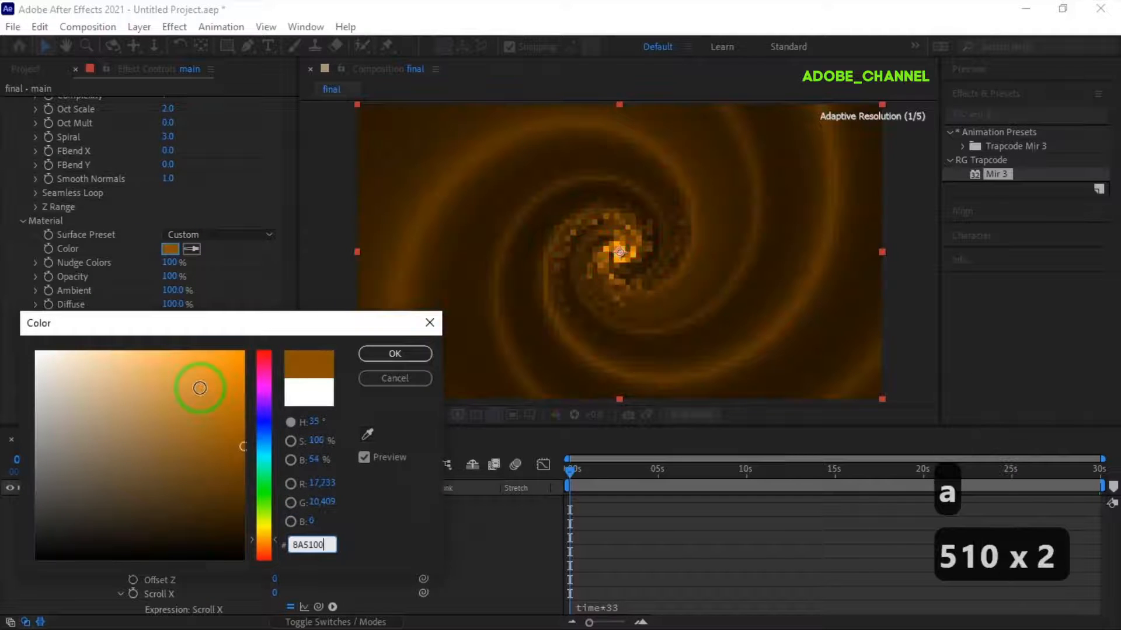
key(Return)
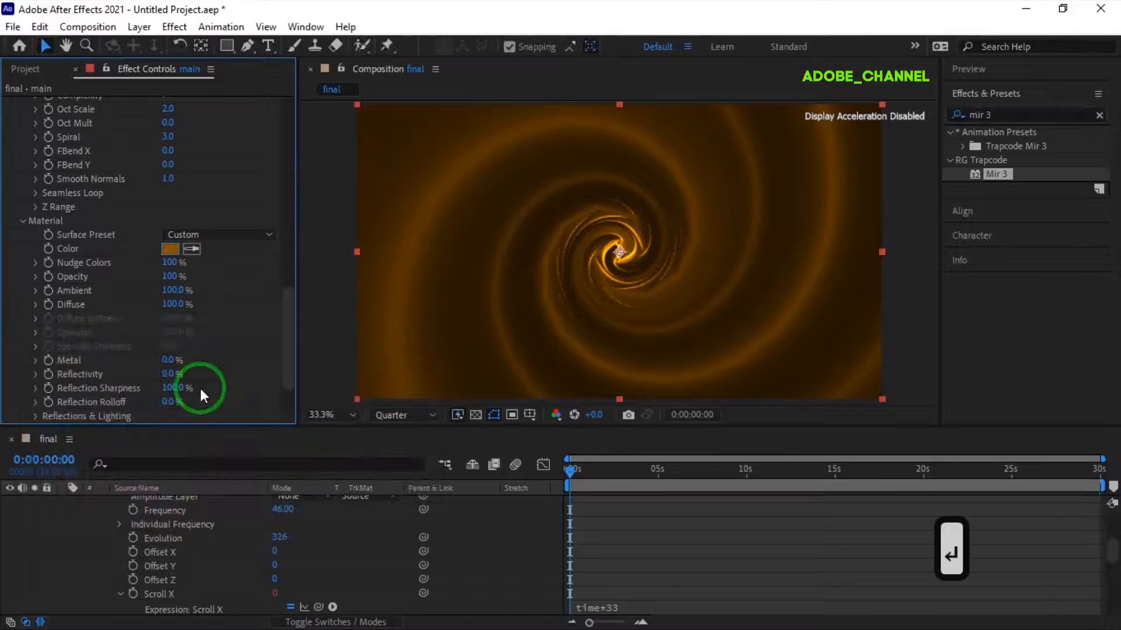
- Set the Mir 3 shader to draw Points with a Point Size of 26.1
scroll(48, 293, down, 3)
click(22, 387)
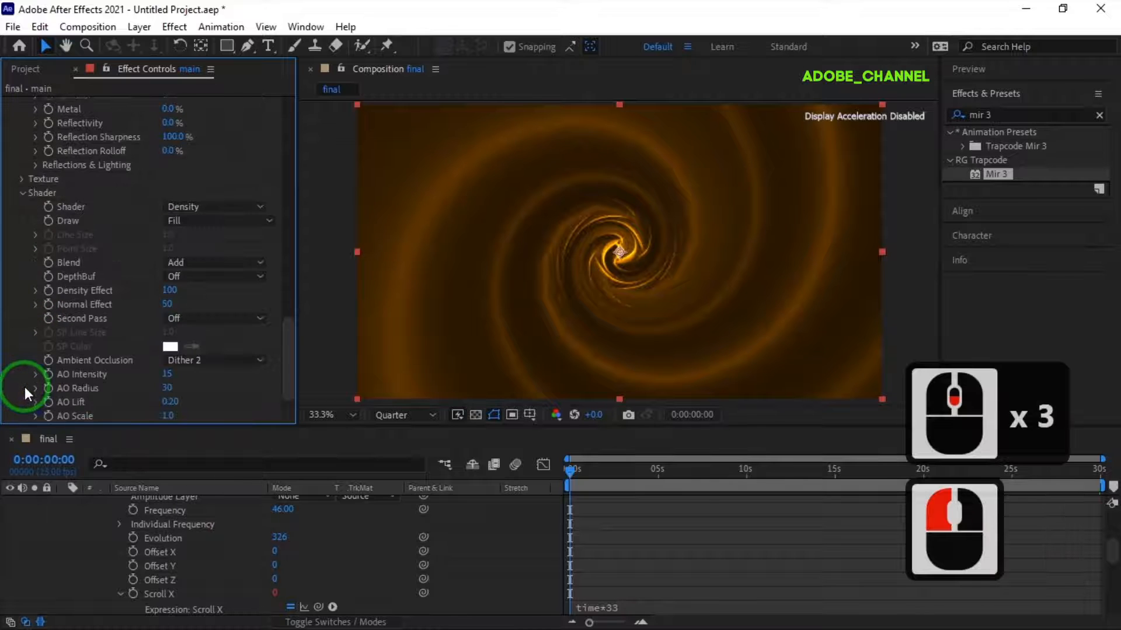
click(269, 220)
click(218, 275)
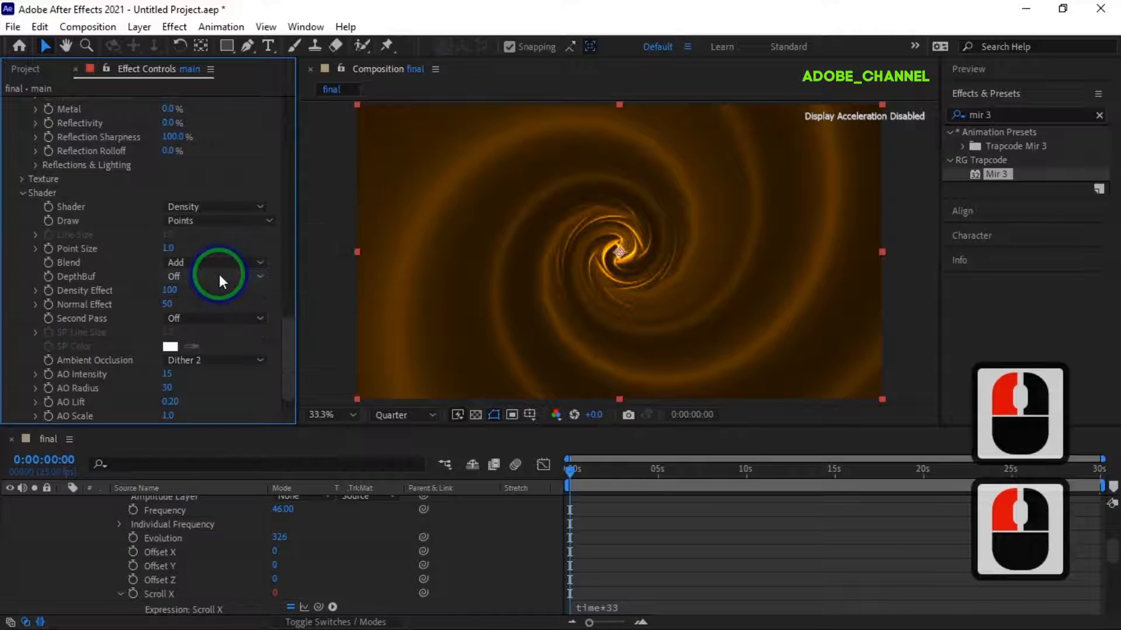
click(168, 248)
text(26.1)
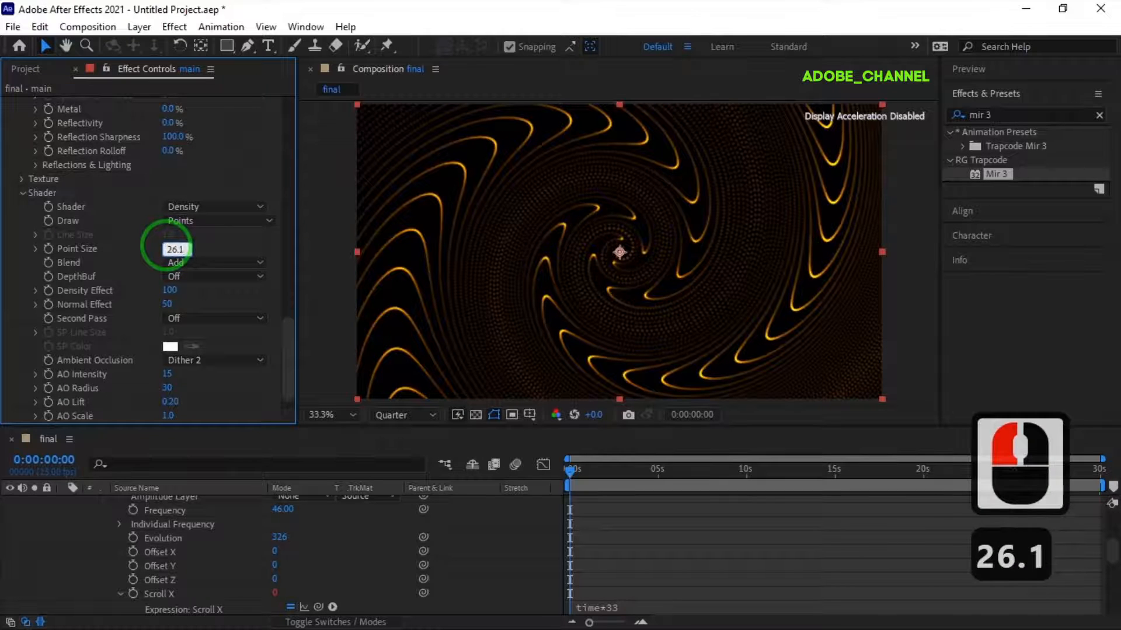
key(Return)
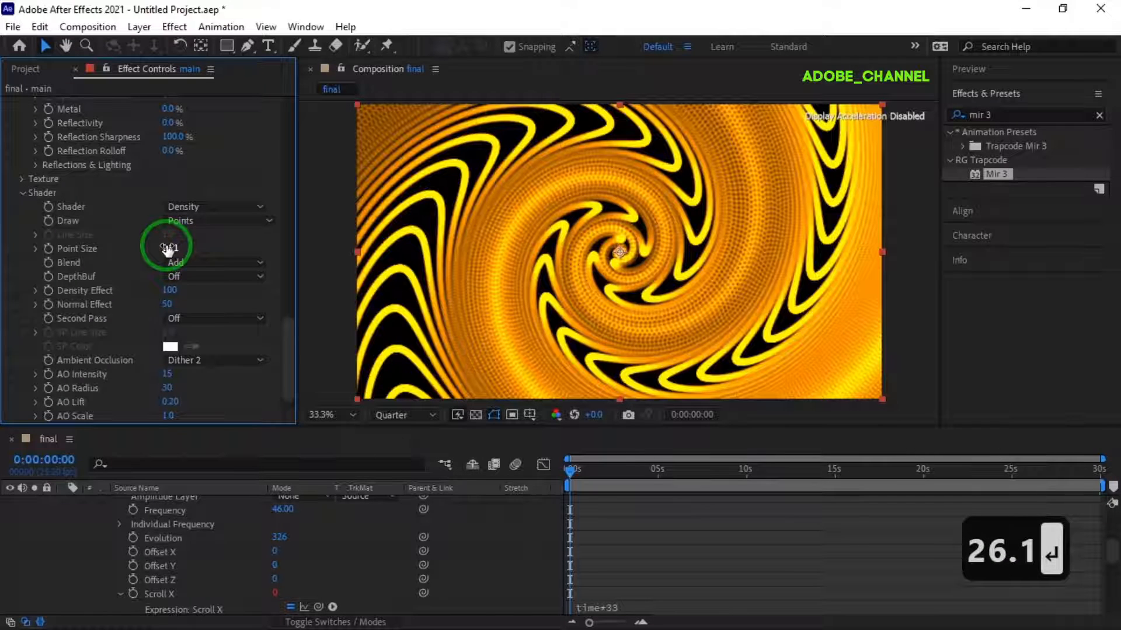
- Set the Mir 3 shader's Density Effect to 0 and Normal Effect to 100, with DepthBuf on
click(170, 292)
text(0)
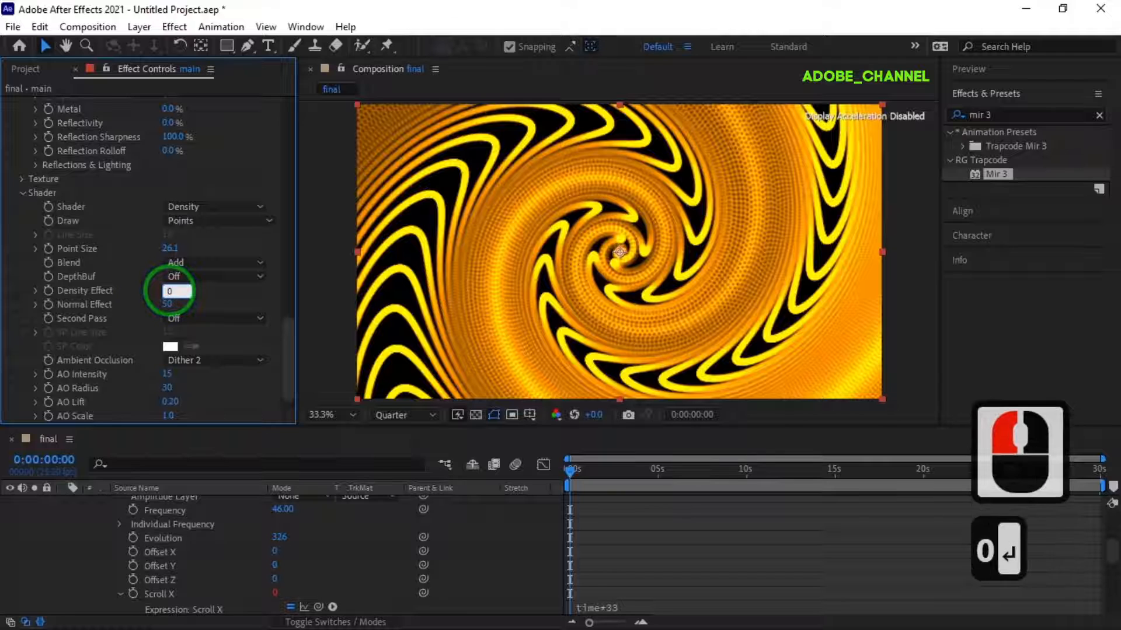
click(167, 304)
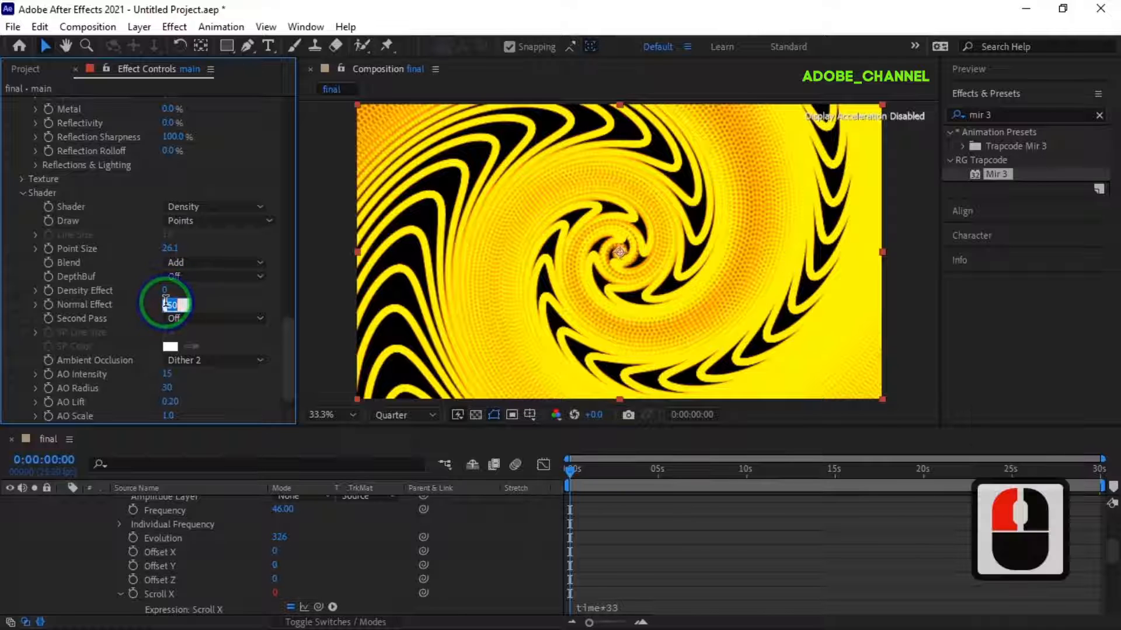
text(100)
key(Return)
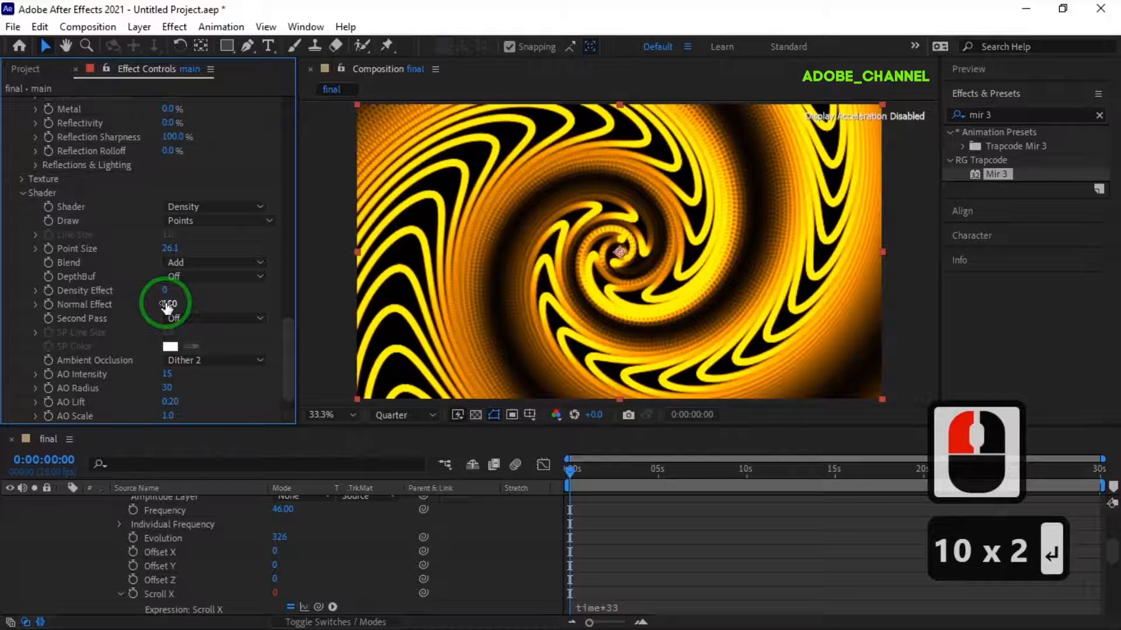
click(191, 272)
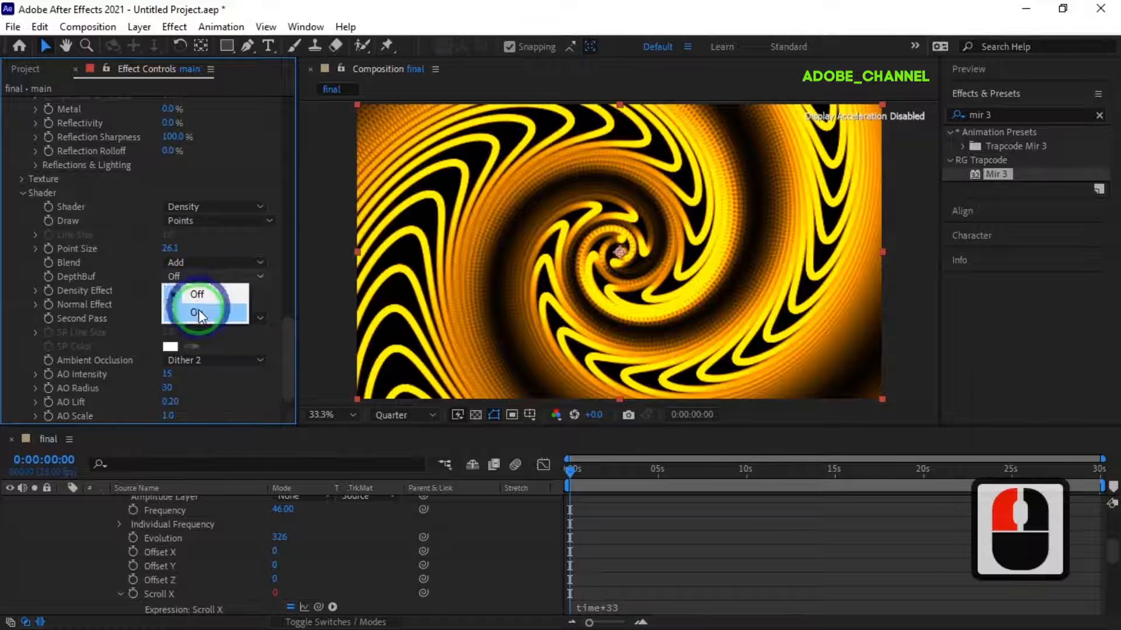
click(199, 311)
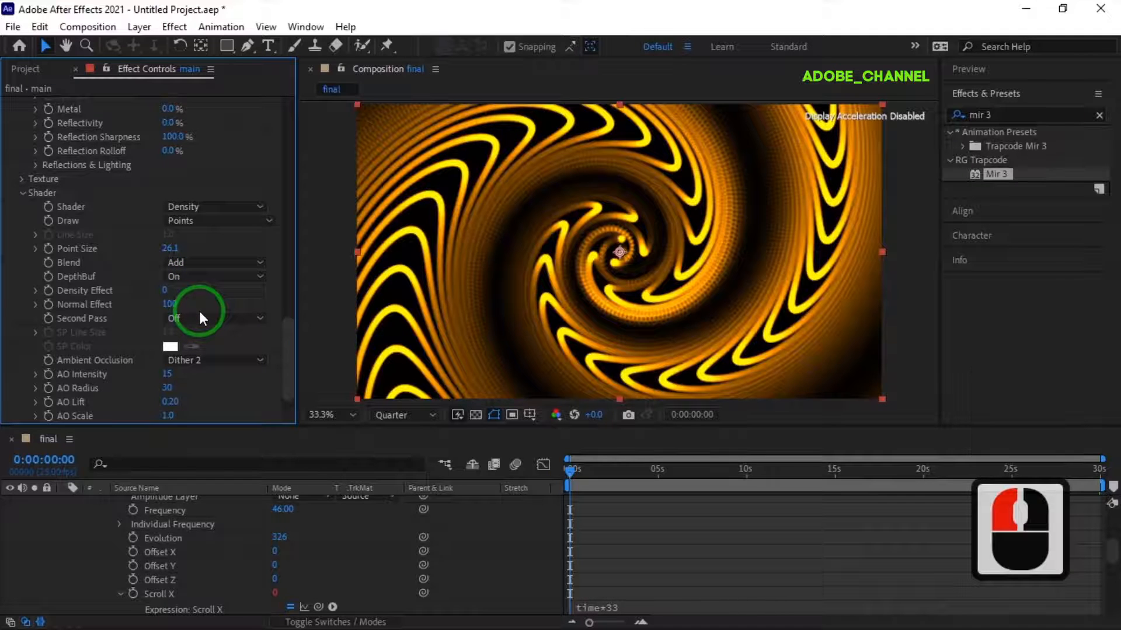
- Create a new solid named bg and place it beneath the main layer
scroll(120, 542, up, 6)
click(64, 502)
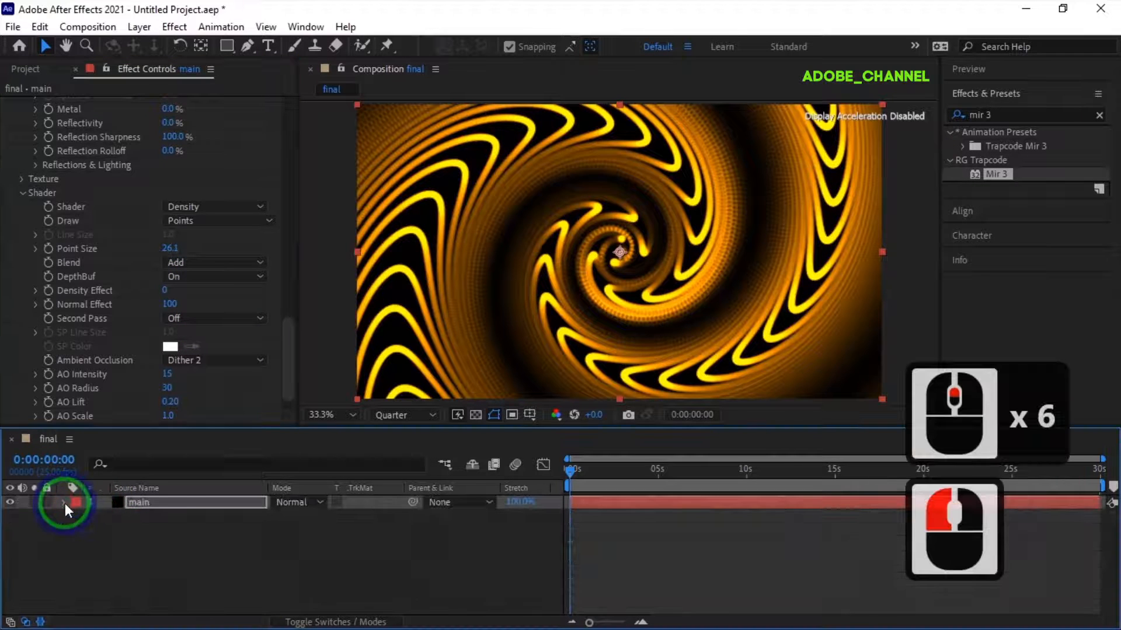
right_click(149, 534)
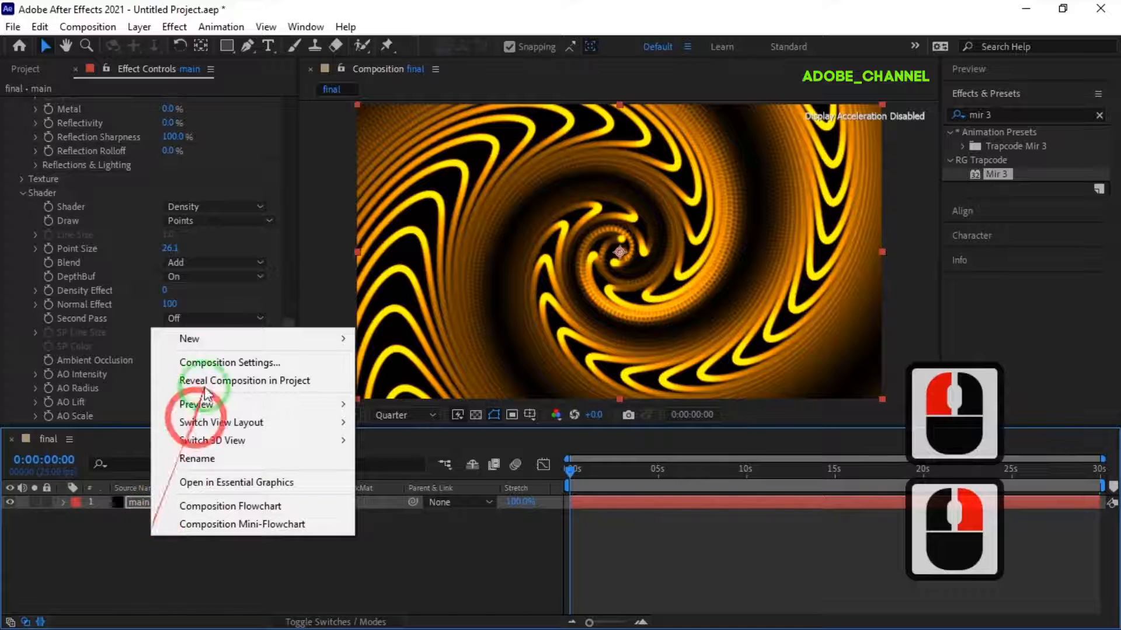
mouse_move(196, 339)
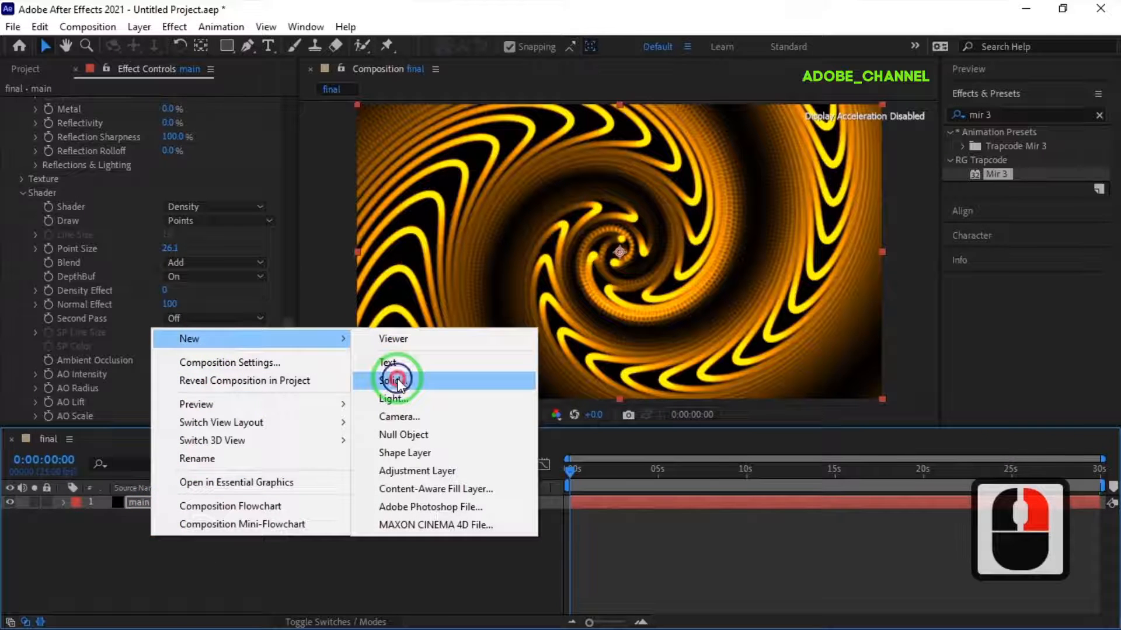
click(392, 380)
text(bg)
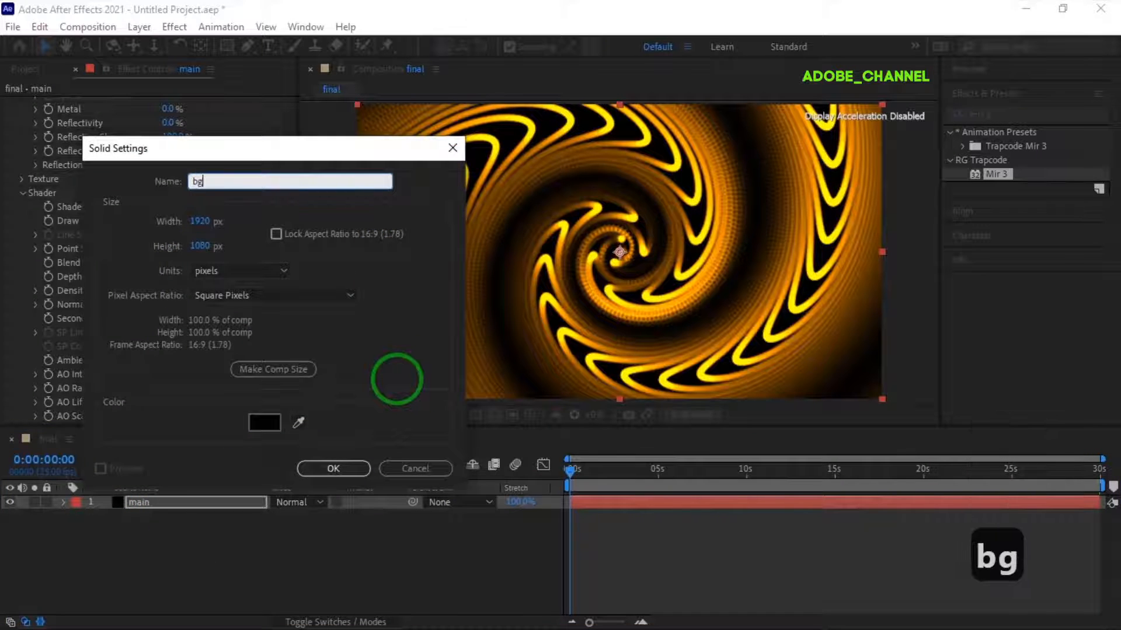
key(Return)
drag(205, 498, 203, 521)
- Add an adjustment layer and move it above the main layer in the stack
right_click(245, 548)
mouse_move(286, 352)
click(506, 485)
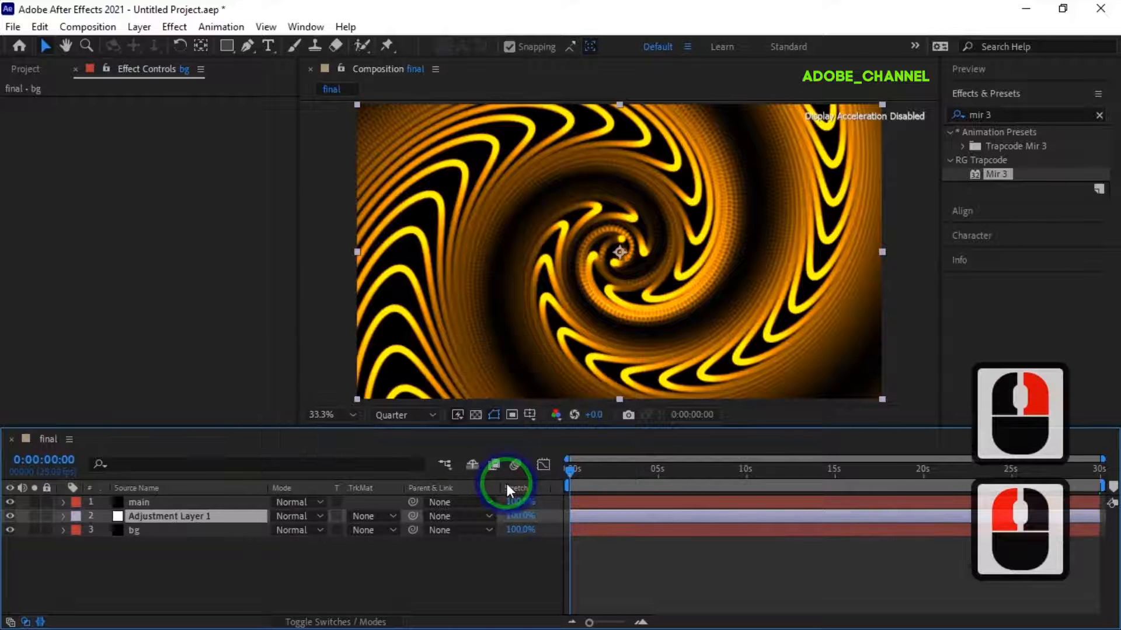
drag(229, 519, 223, 499)
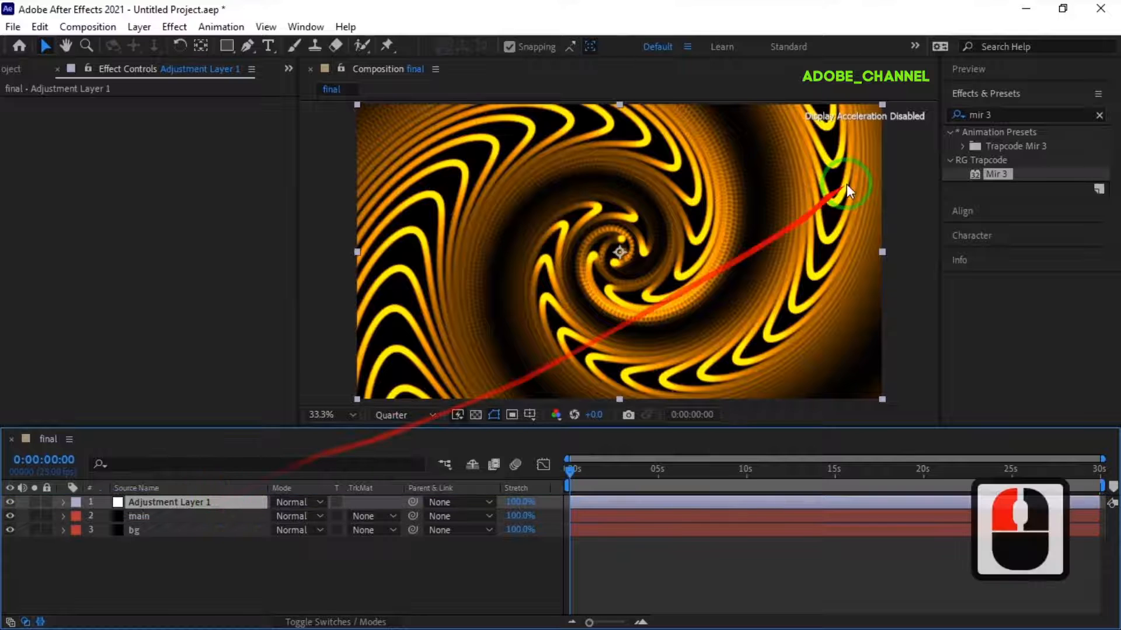
- Find the CC Plastic effect and apply it to the adjustment layer
click(976, 116)
text(cc pl)
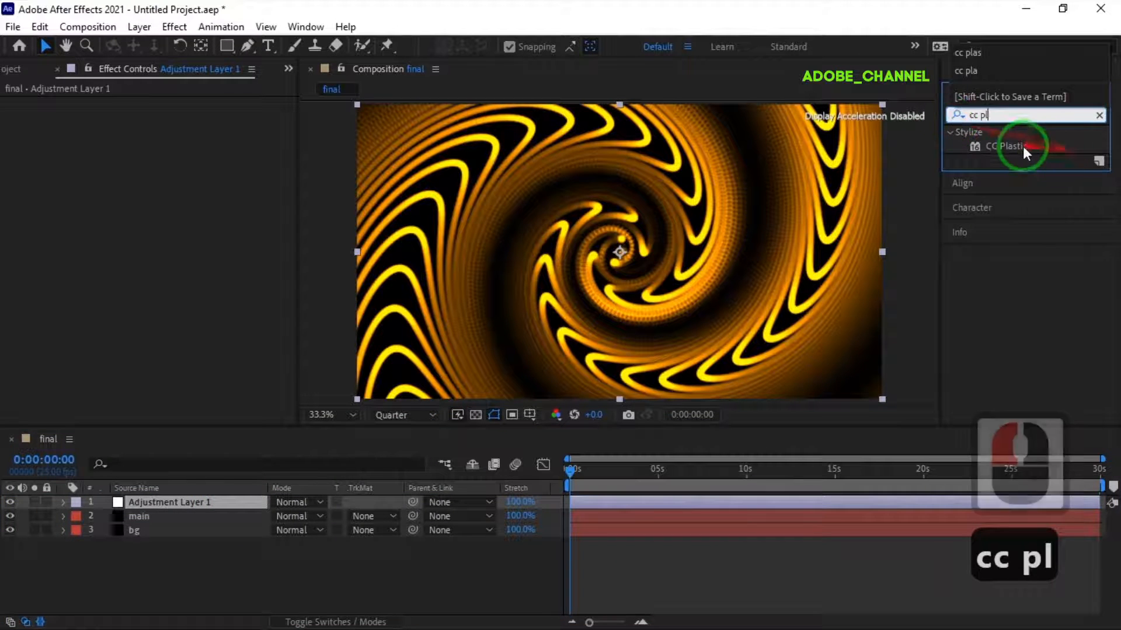
double_click(1011, 146)
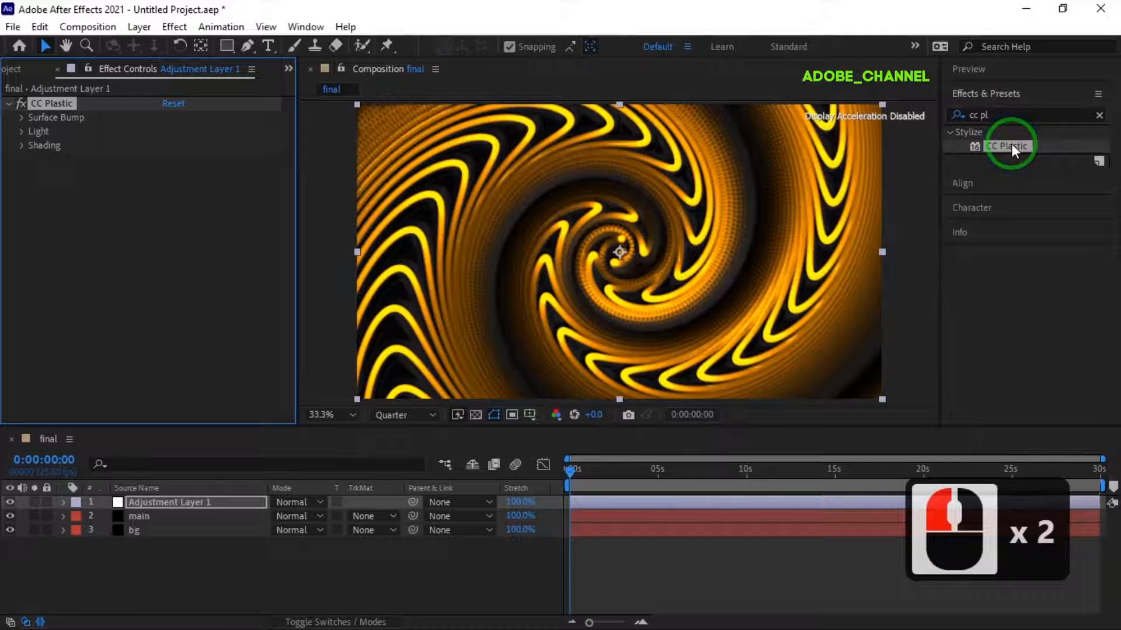
- Set CC Plastic's Surface Bump Property to Green and its Cut Max to 98
click(23, 117)
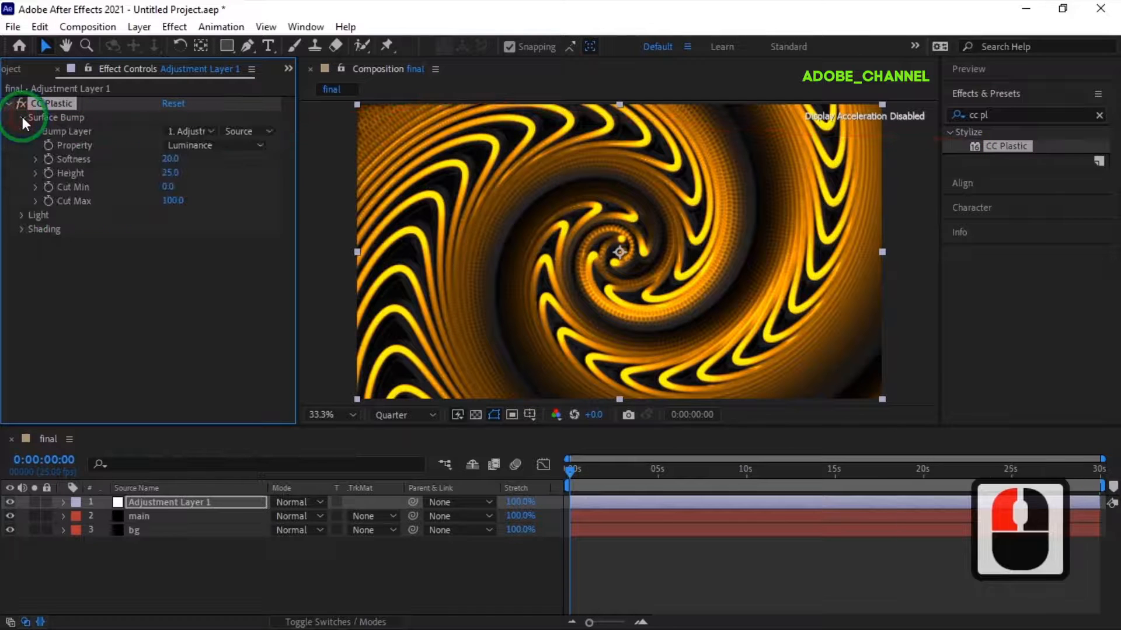
click(257, 146)
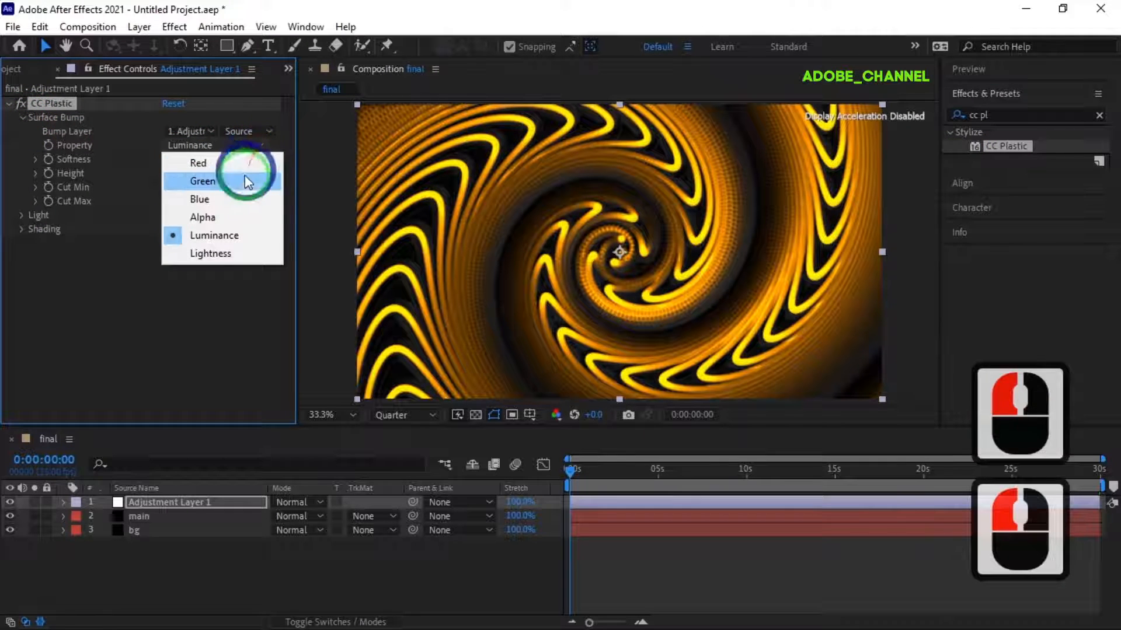
click(242, 185)
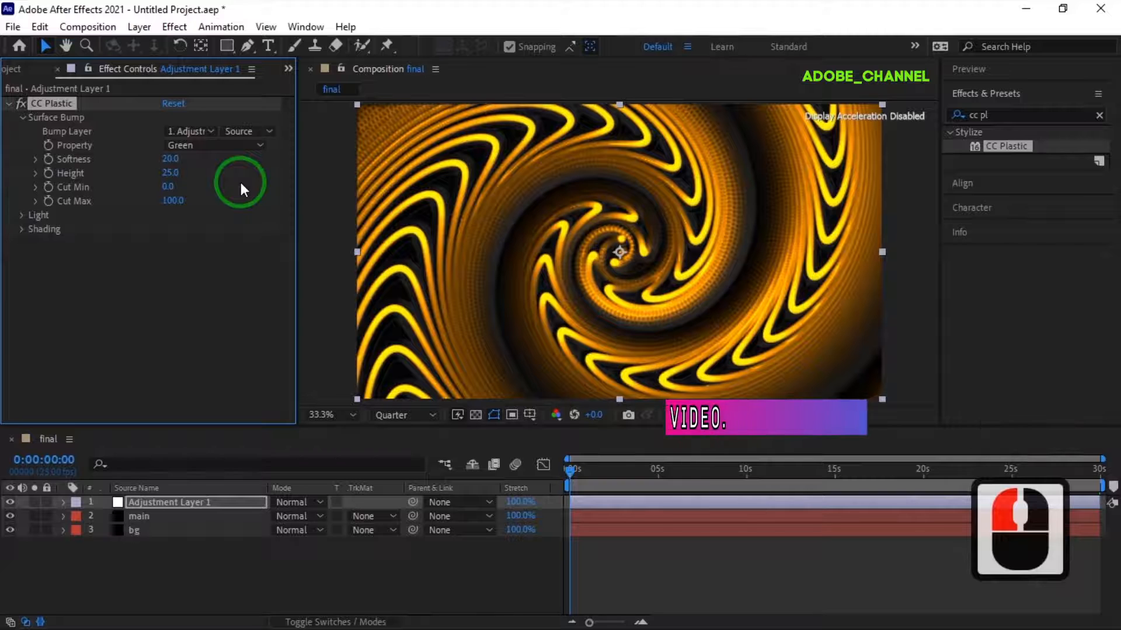
click(173, 201)
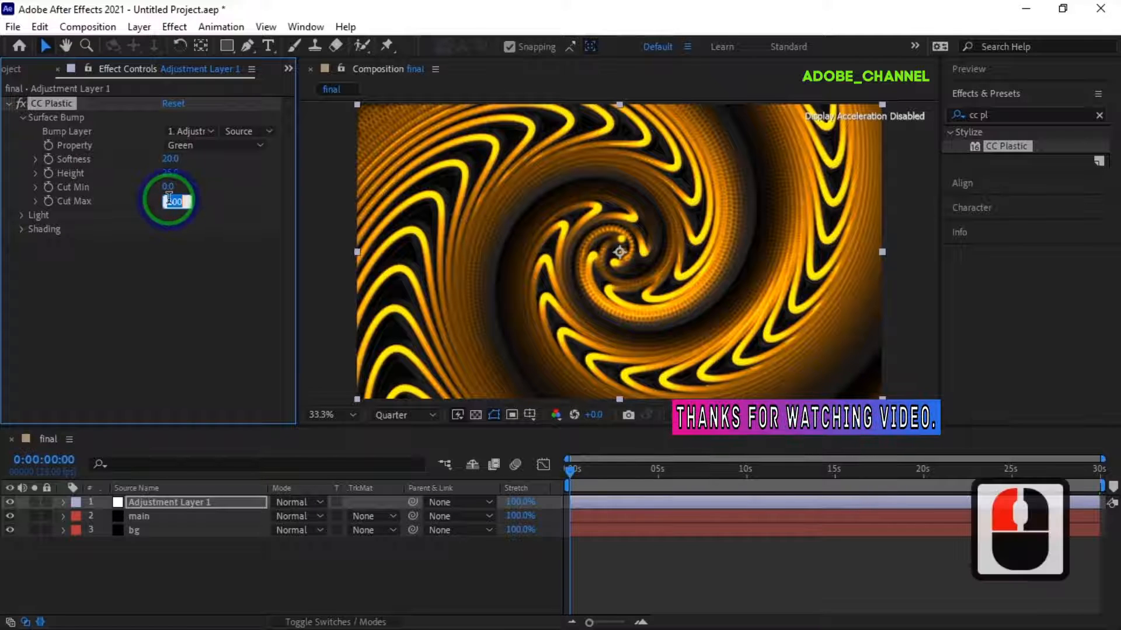
text(98)
key(Return)
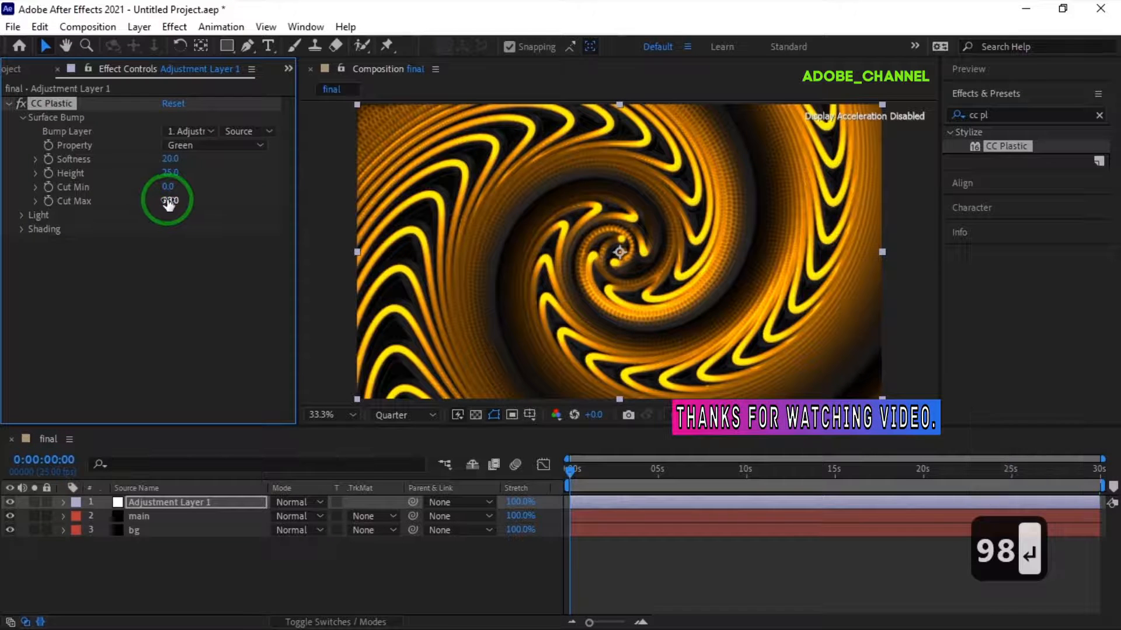
- Set CC Plastic's Light Intensity to 212 and Light Height to 100
click(22, 214)
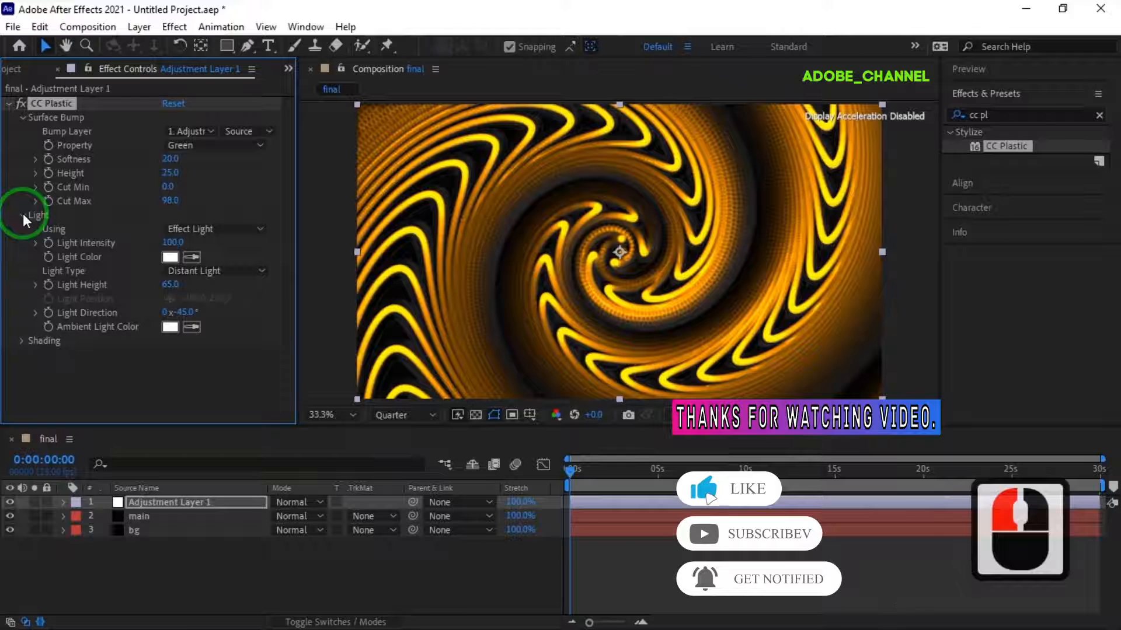
click(172, 243)
text(212)
key(Return)
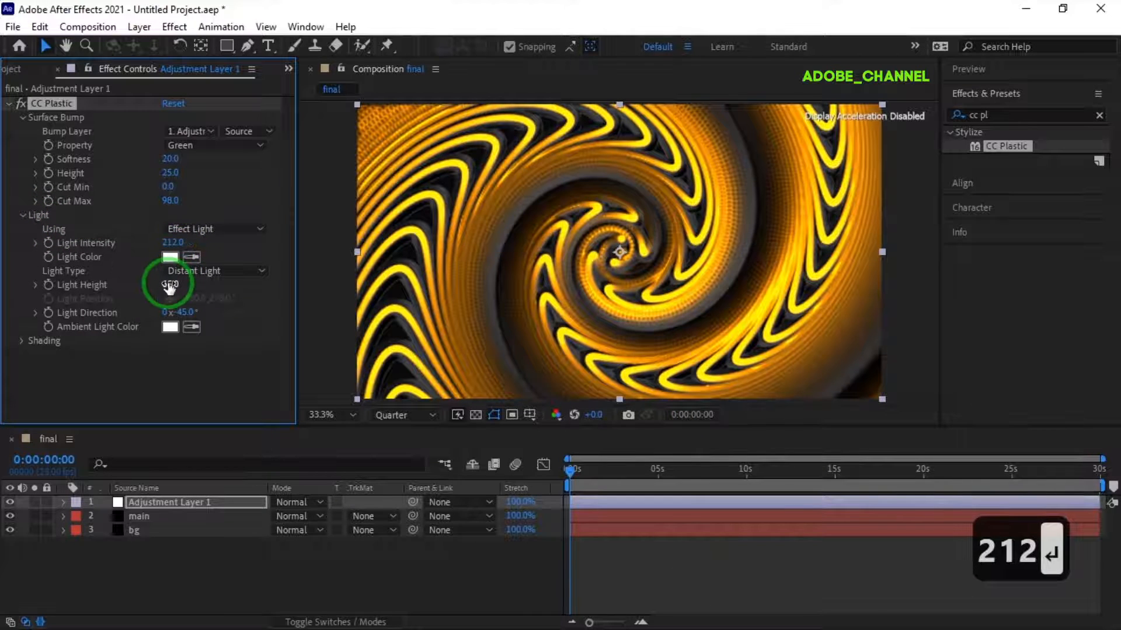
click(169, 286)
text(100)
key(Return)
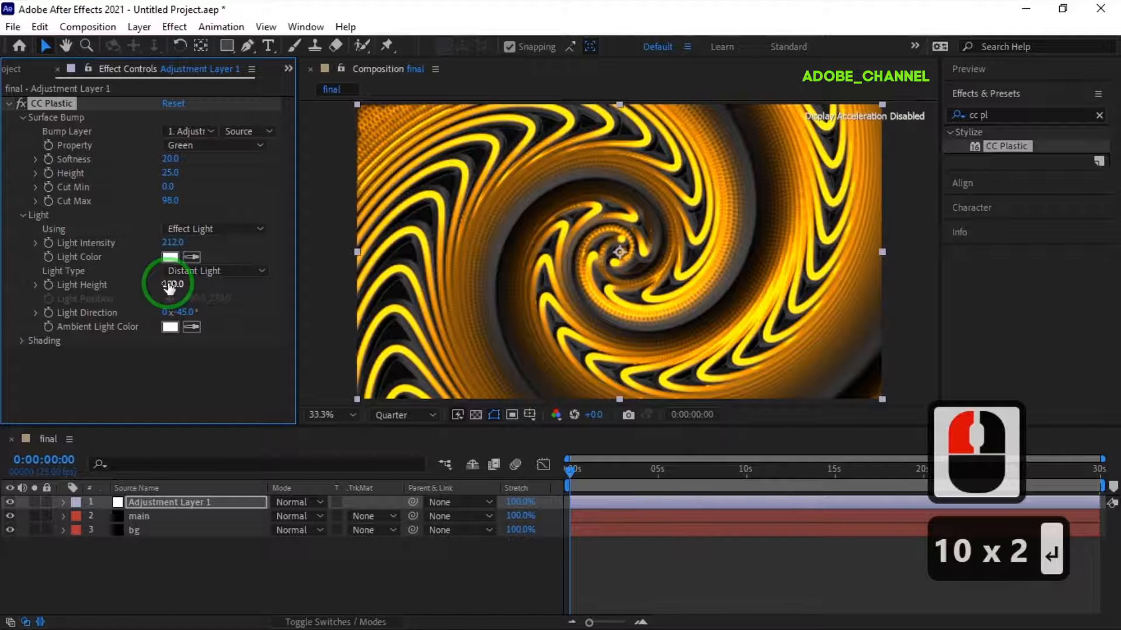
- Set CC Plastic's shading values to Ambient 100 and Specular 40
click(22, 341)
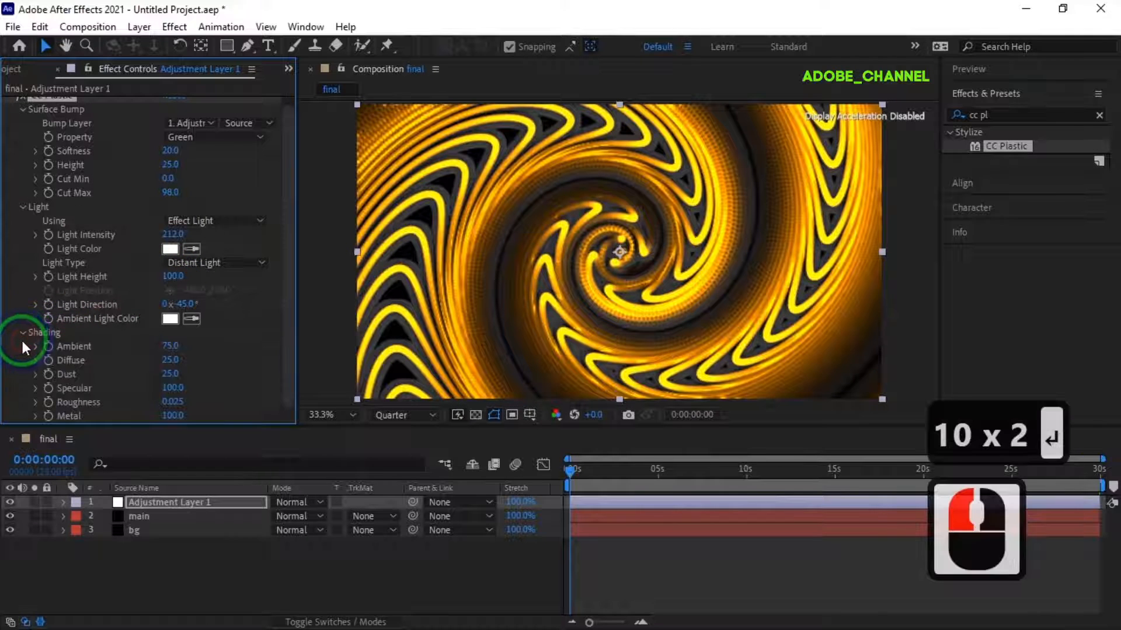
click(171, 346)
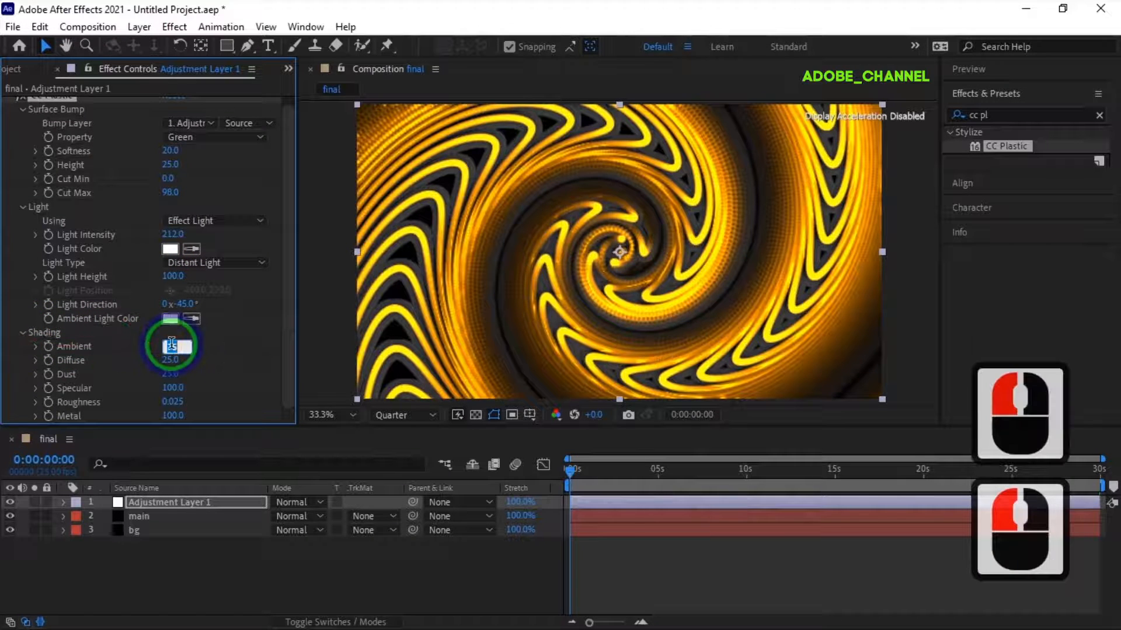
text(100)
key(Return)
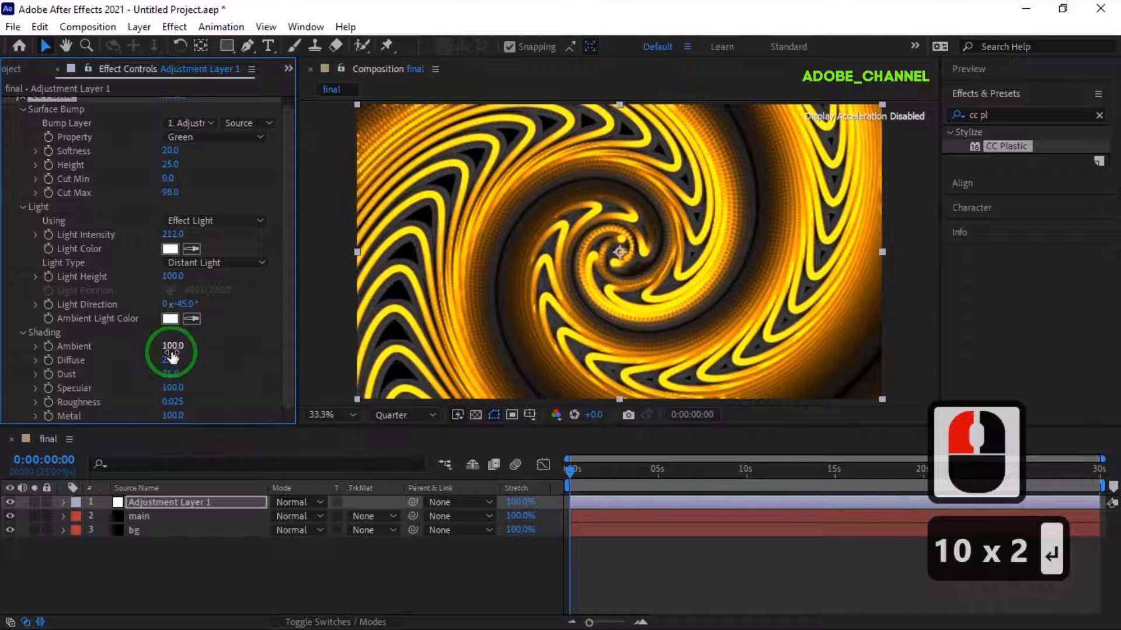
click(173, 388)
text(4)
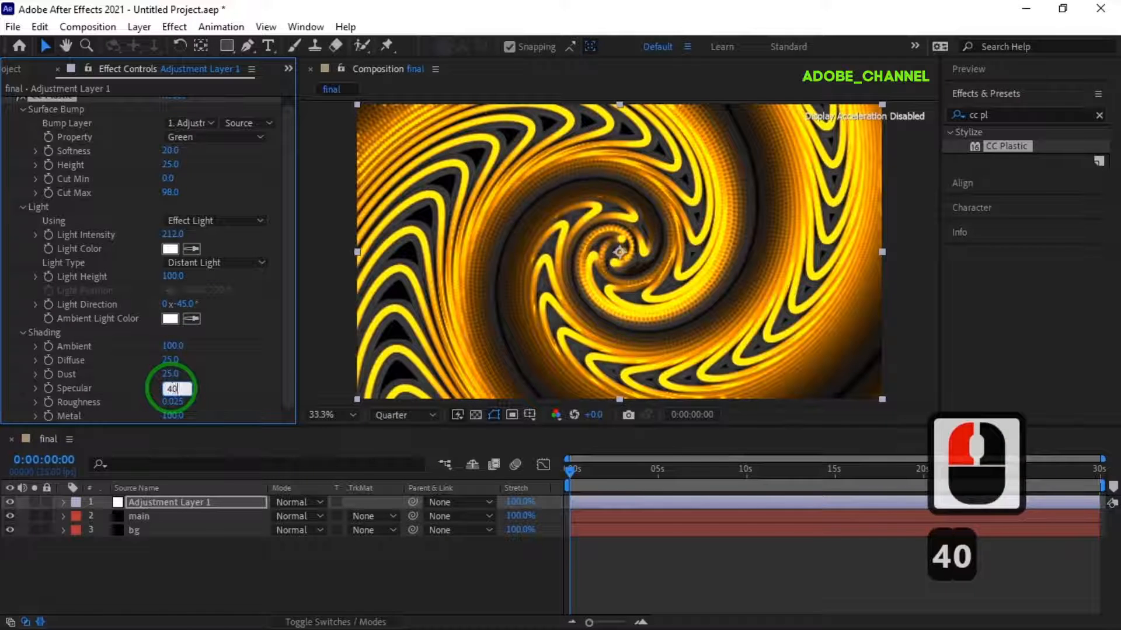
text(0)
key(Return)
click(174, 344)
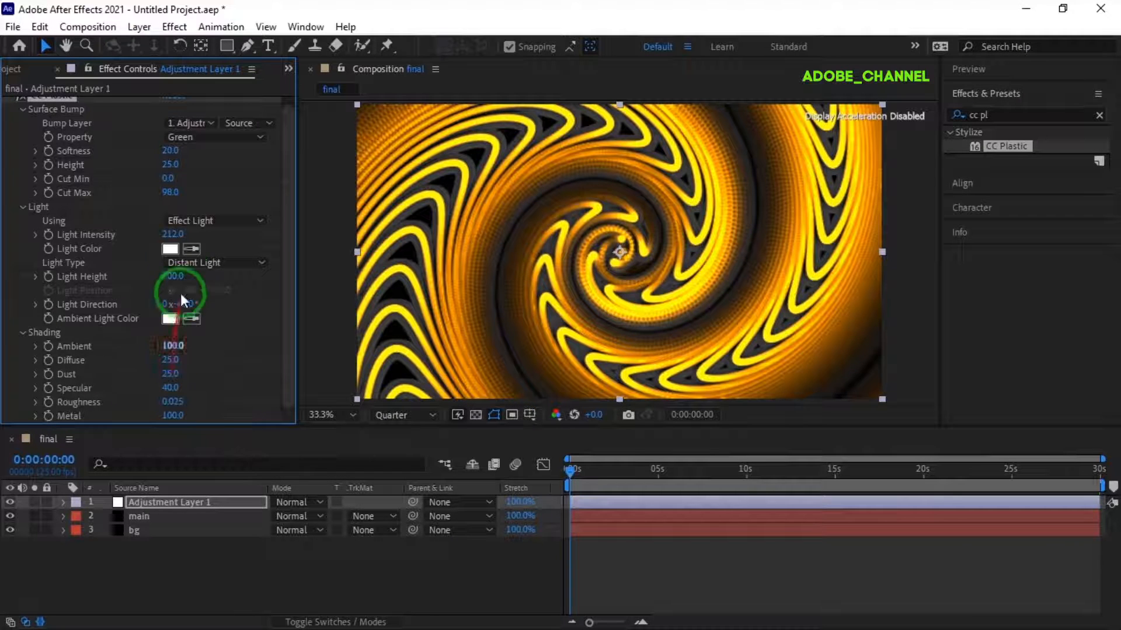
- Change CC Plastic's Light Color to the blue hex value 0415FC
click(169, 250)
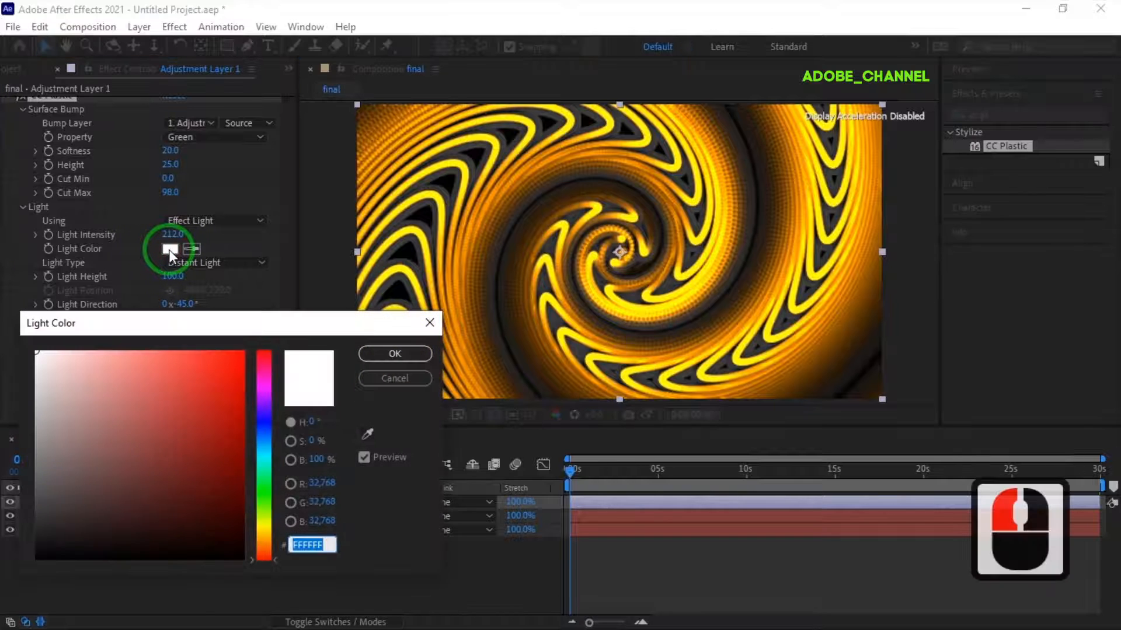
text(041)
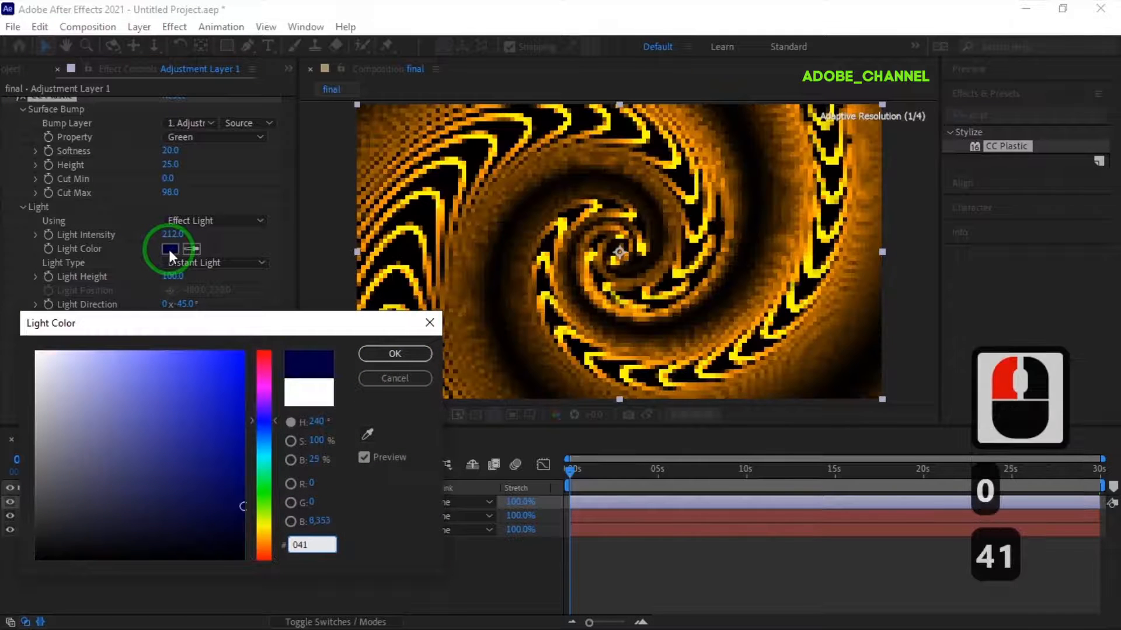
text(5fc)
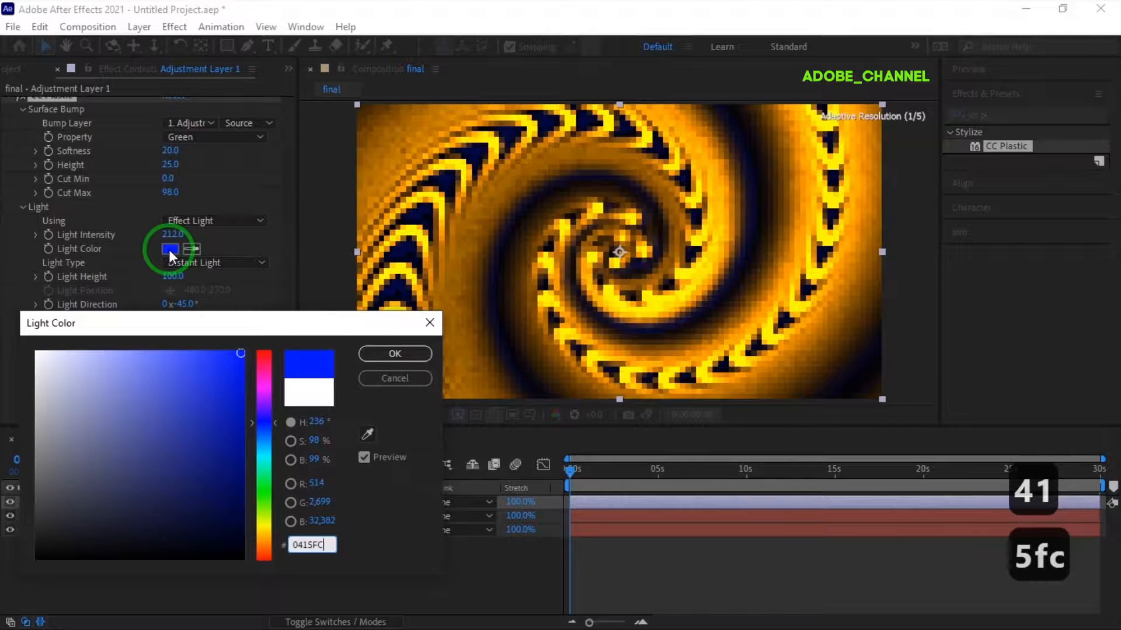
key(Return)
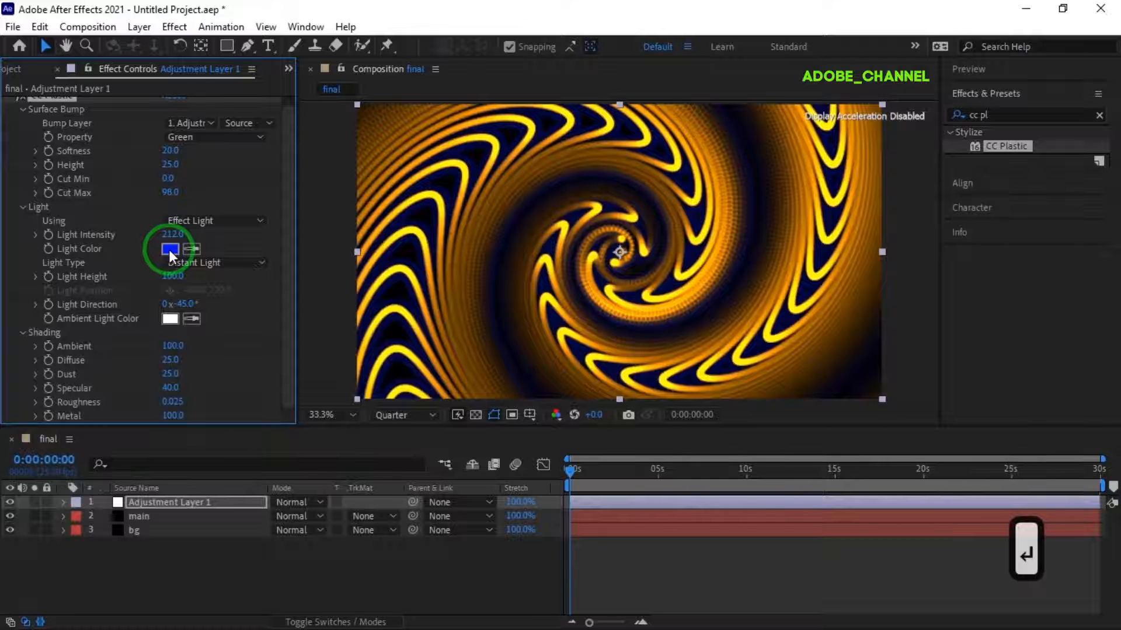
- Change CC Plastic's Ambient Light Color to the magenta hex value F804FB
click(172, 320)
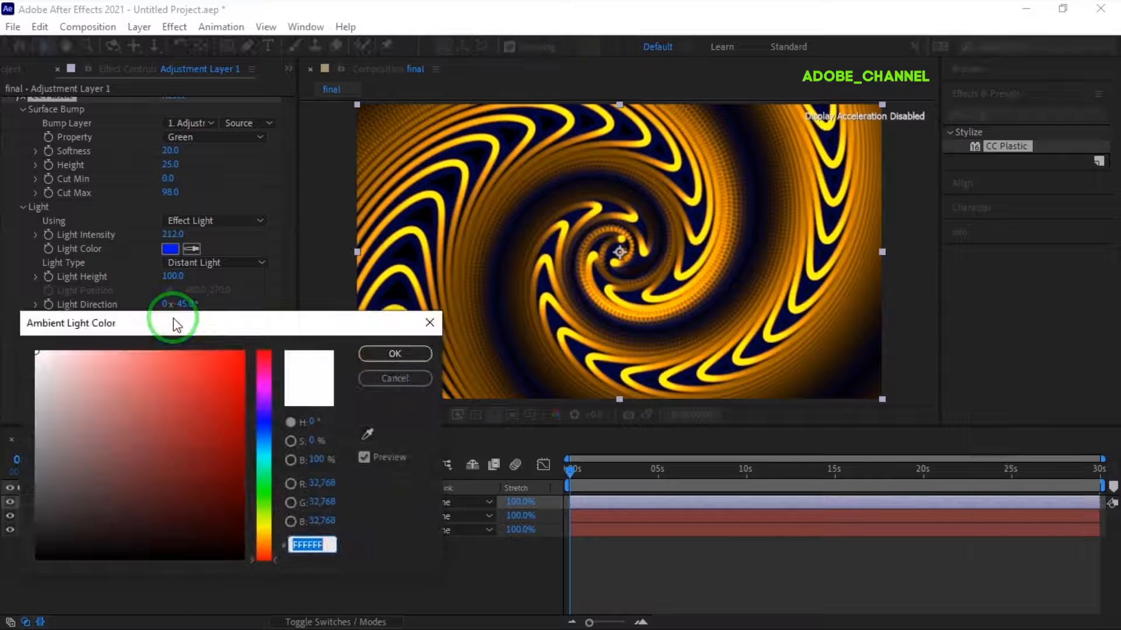
text(F8)
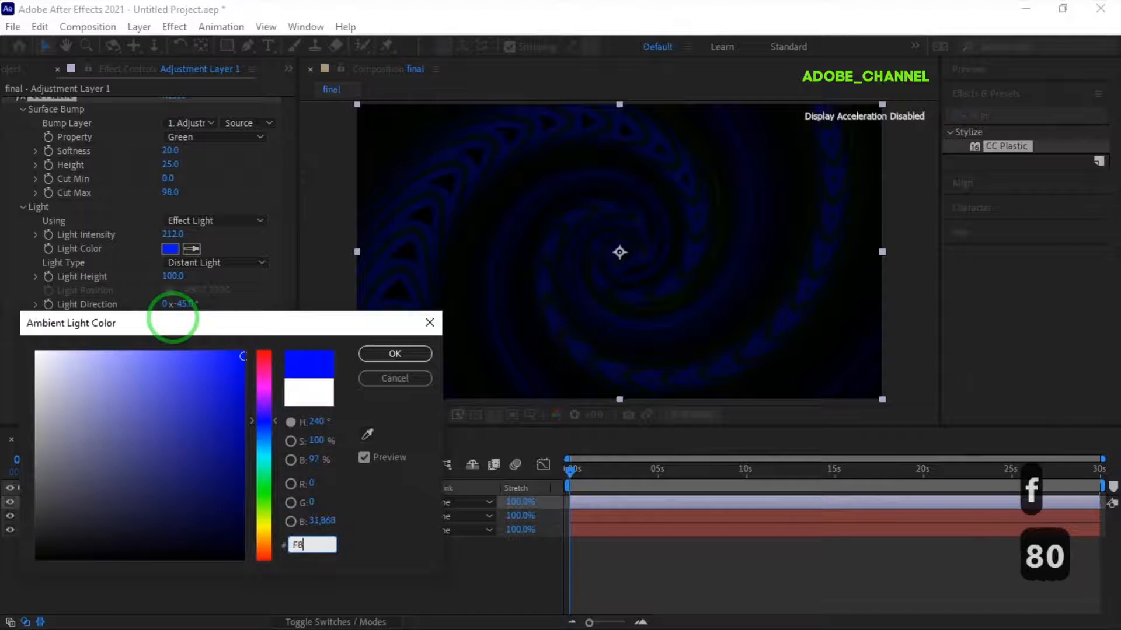
text(04fB)
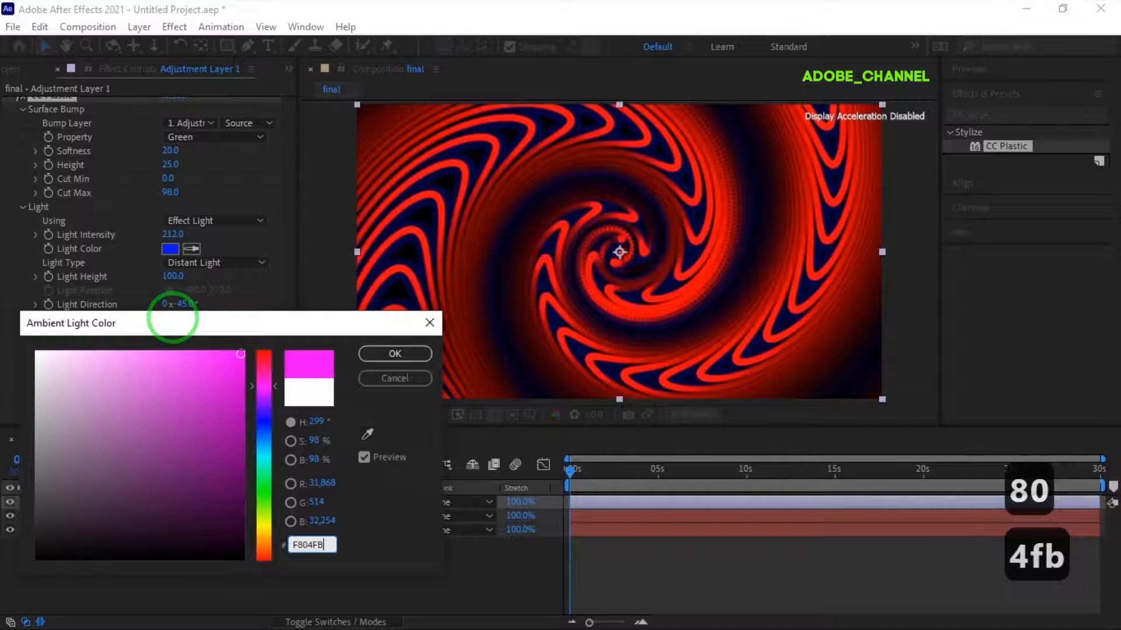
click(400, 354)
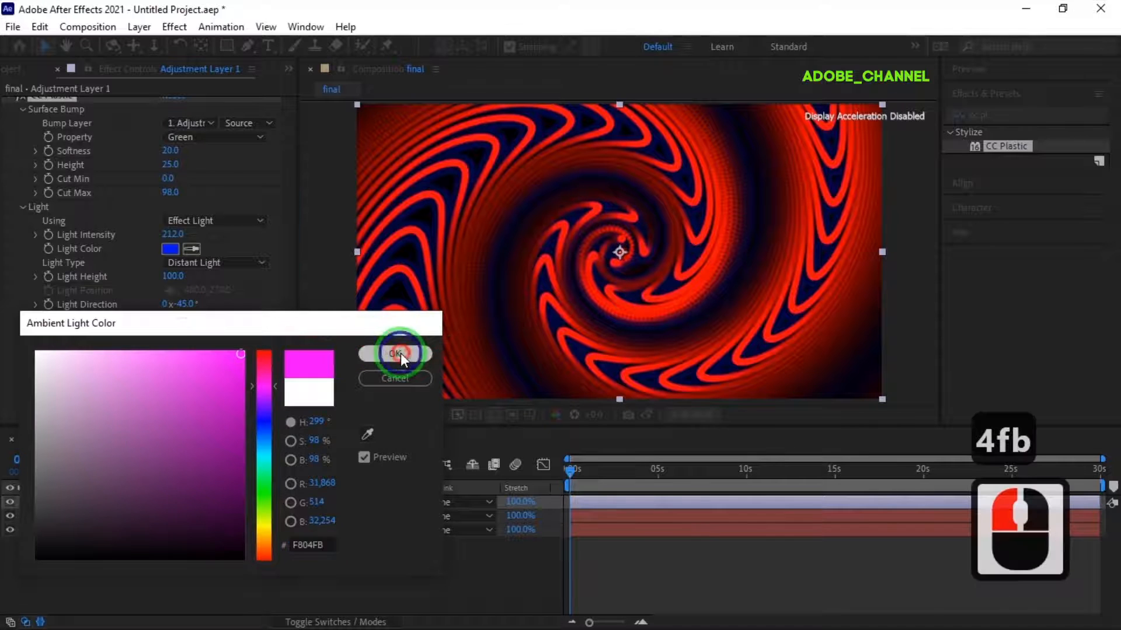
- Find the Glow effect from the Stylize category and apply it to the adjustment layer
click(1090, 233)
click(999, 113)
click(961, 117)
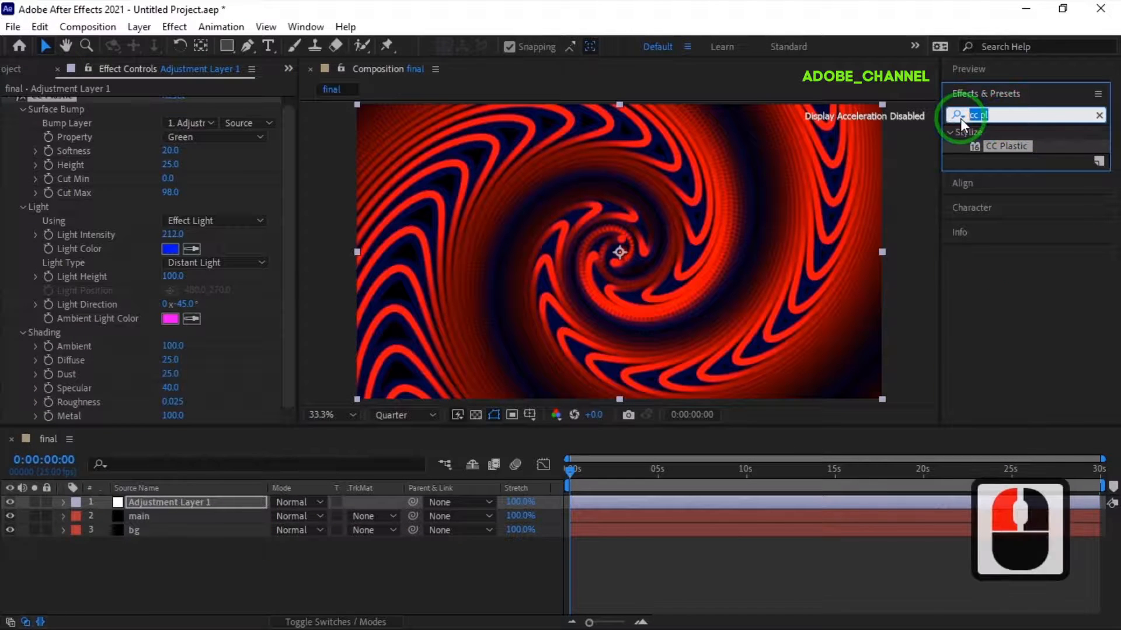
text(glo)
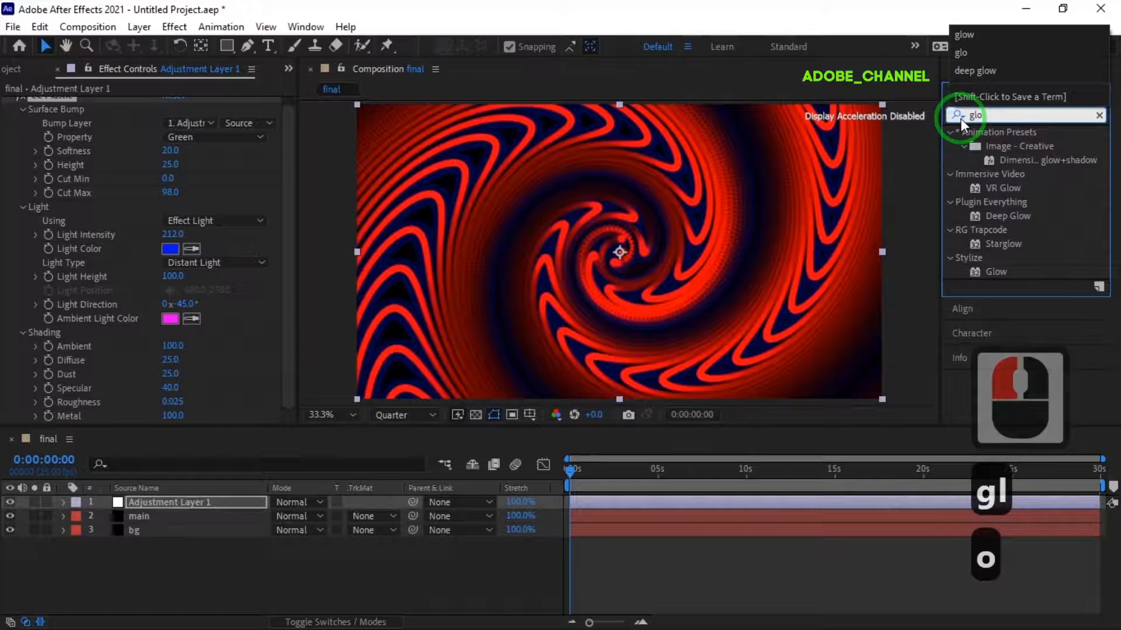
double_click(992, 272)
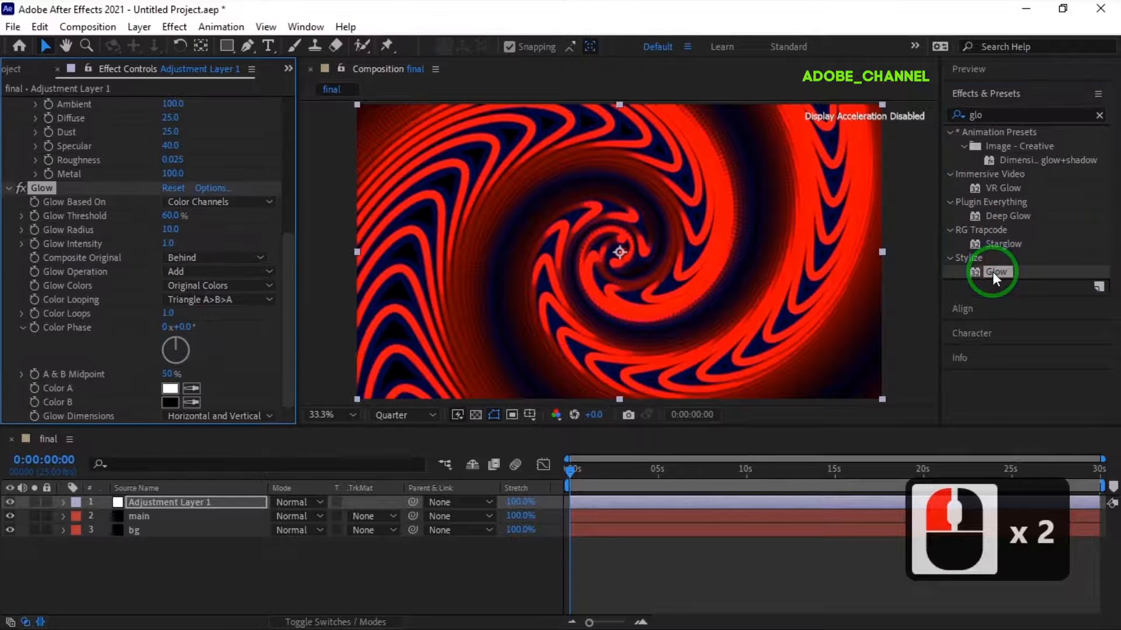
- Set the Glow effect's Glow Radius to 52 and Glow Intensity to 0.7
click(170, 229)
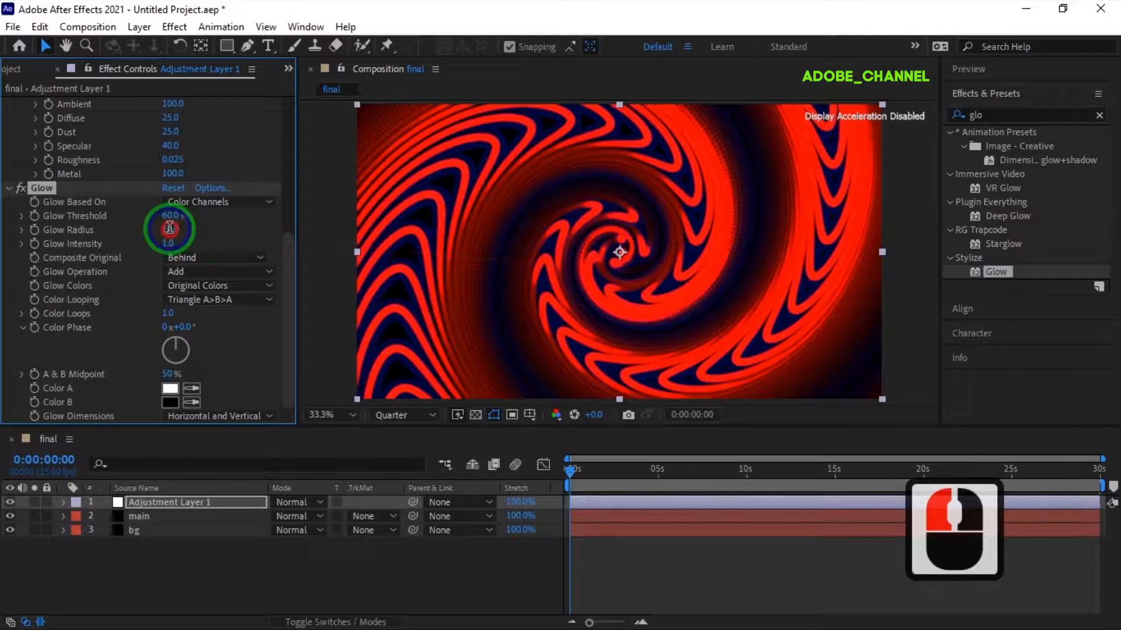
text(52)
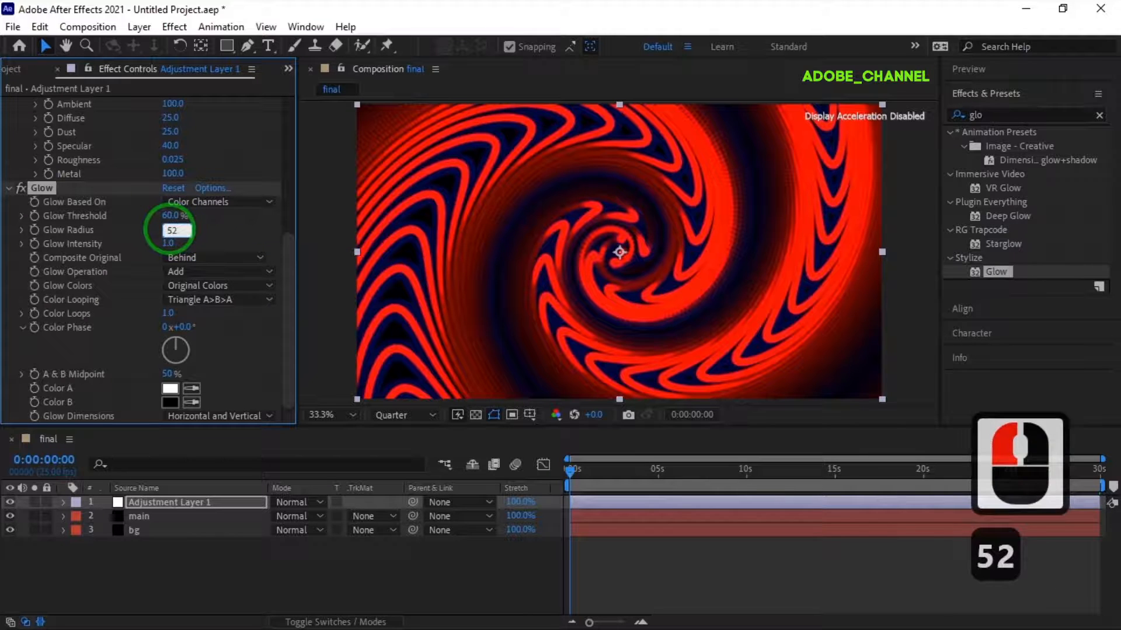
key(Return)
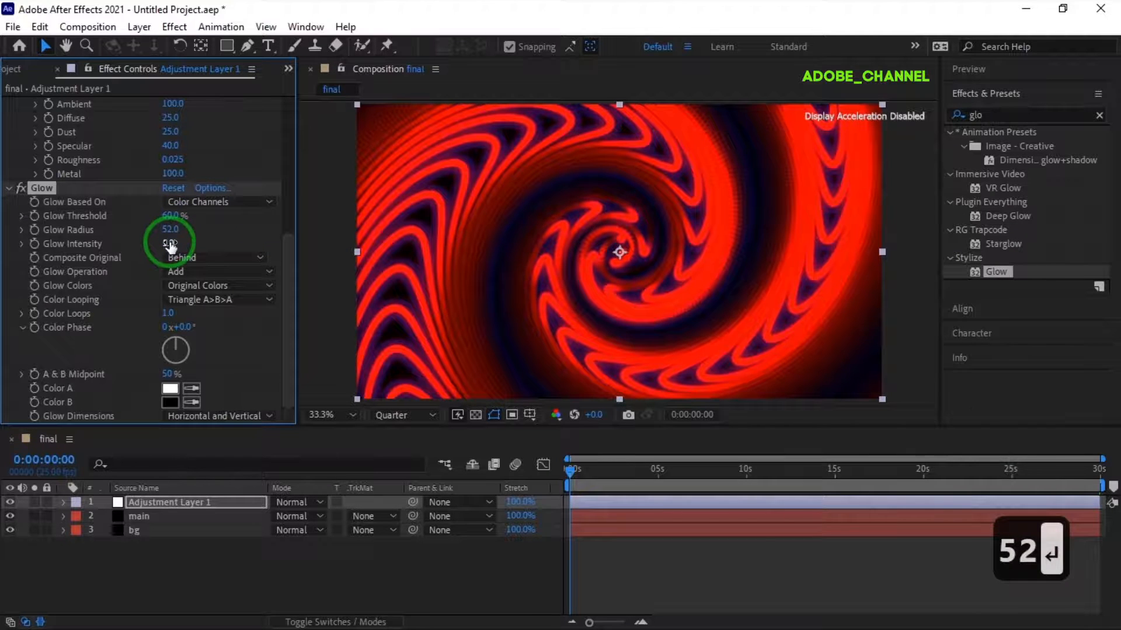
click(170, 244)
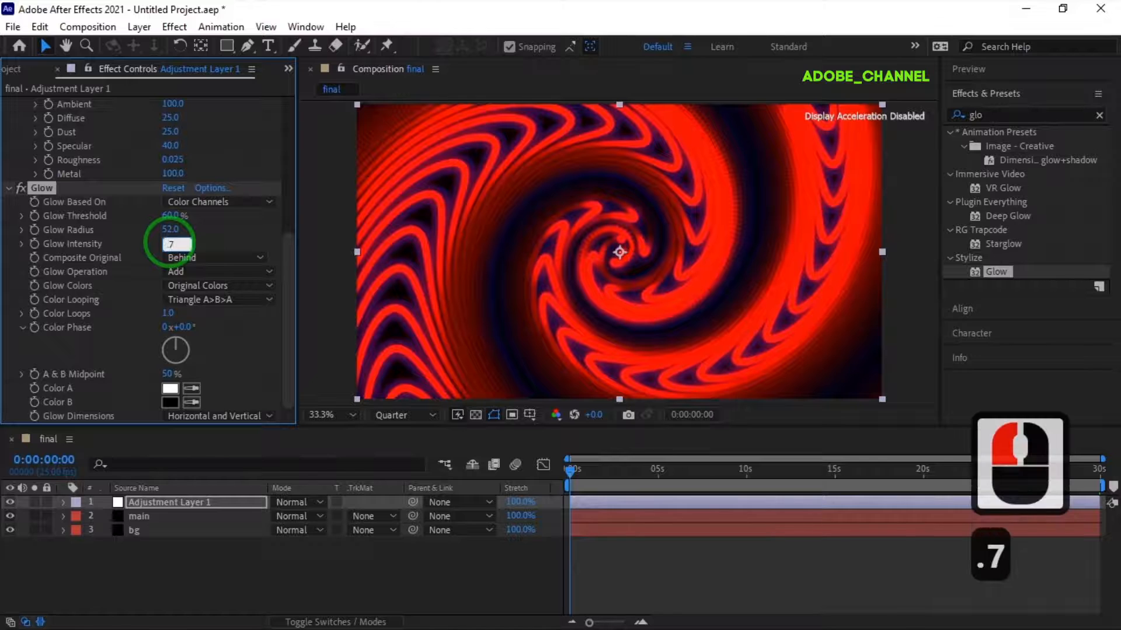
text(.7)
key(Return)
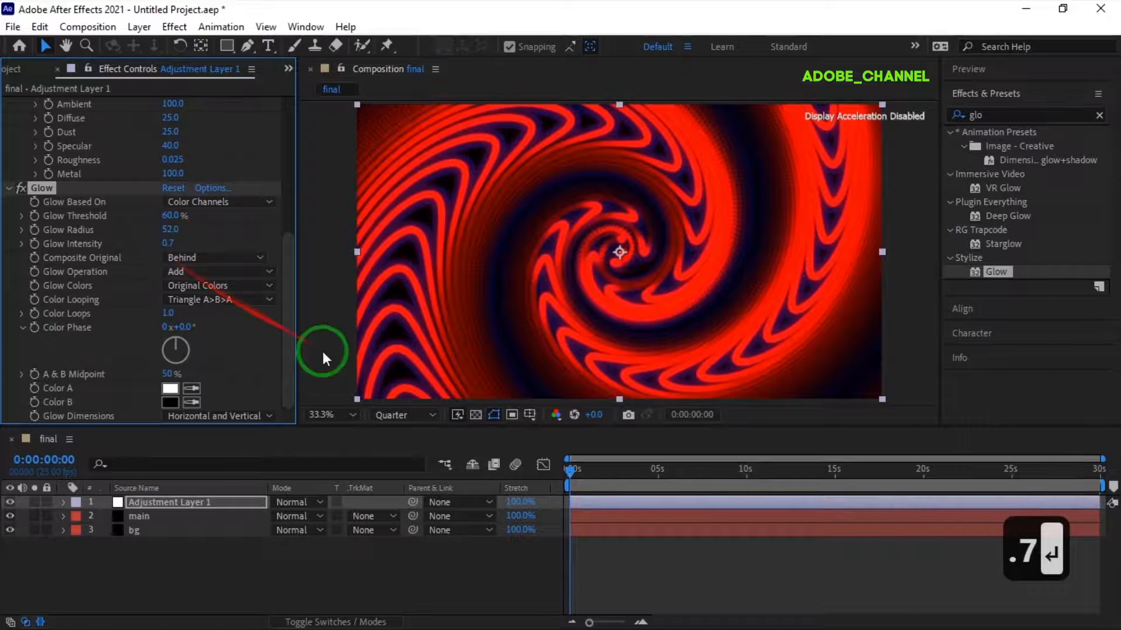
- Play a preview of the glowing spiral animation from the start, then stop playback
click(1015, 71)
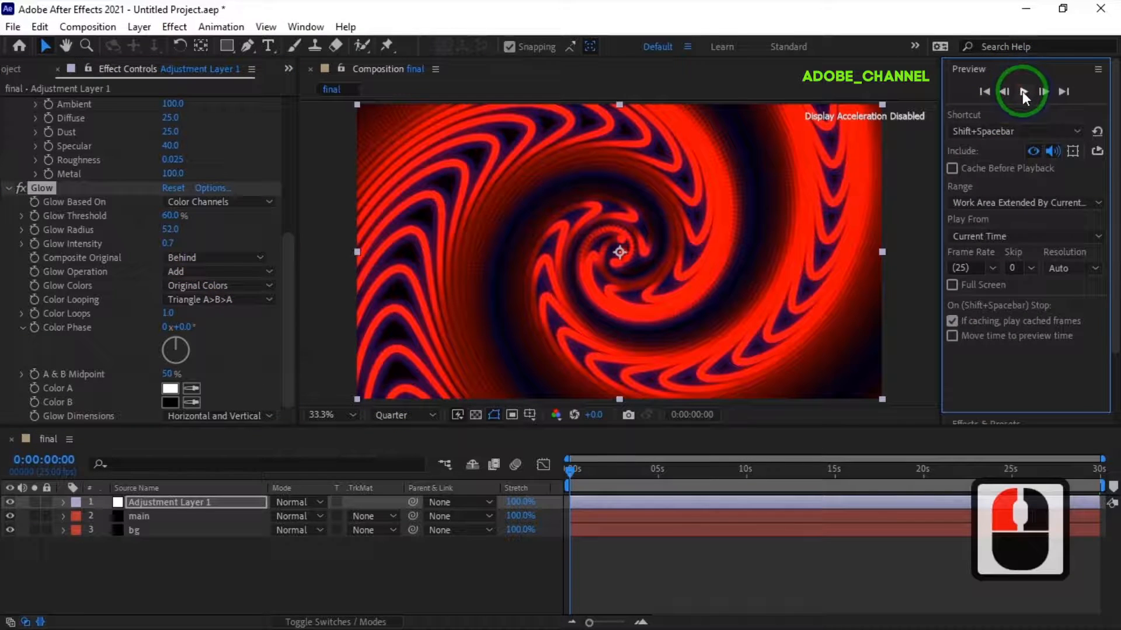
click(1021, 91)
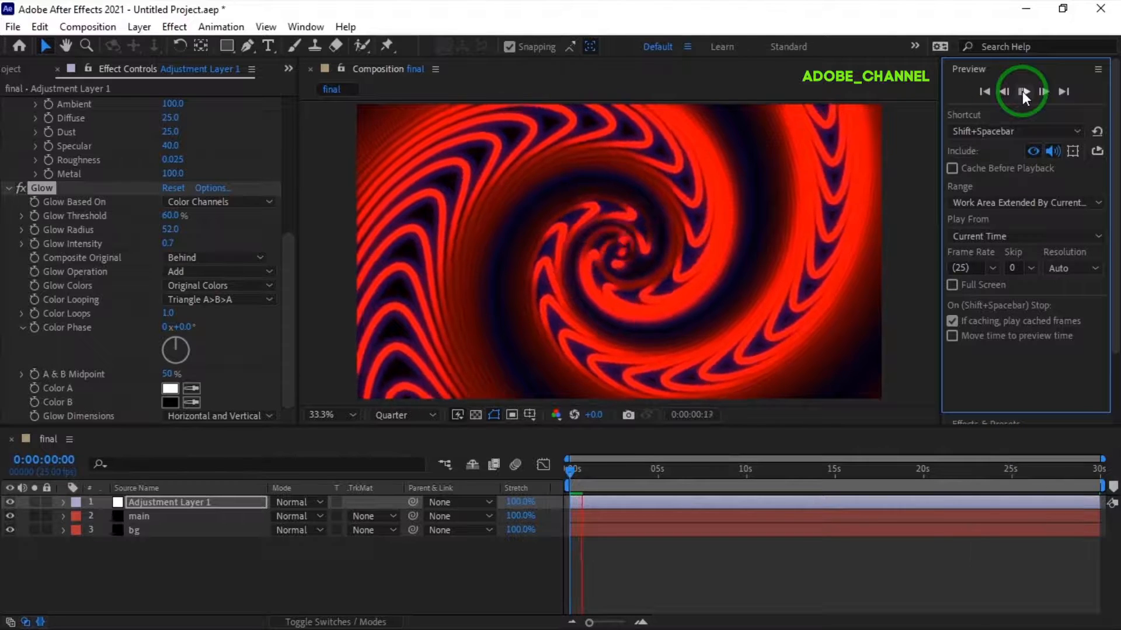
click(1021, 91)
click(1021, 90)
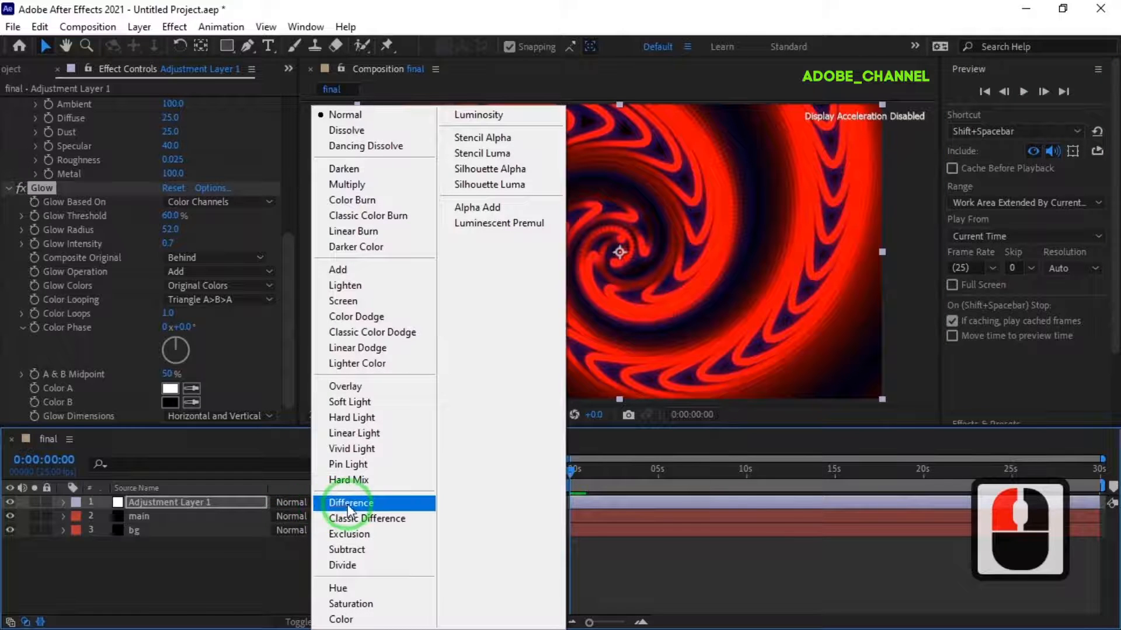
- Try the Difference, Exclusion, Linear Dodge and Overlay blending modes on the adjustment layer
click(344, 502)
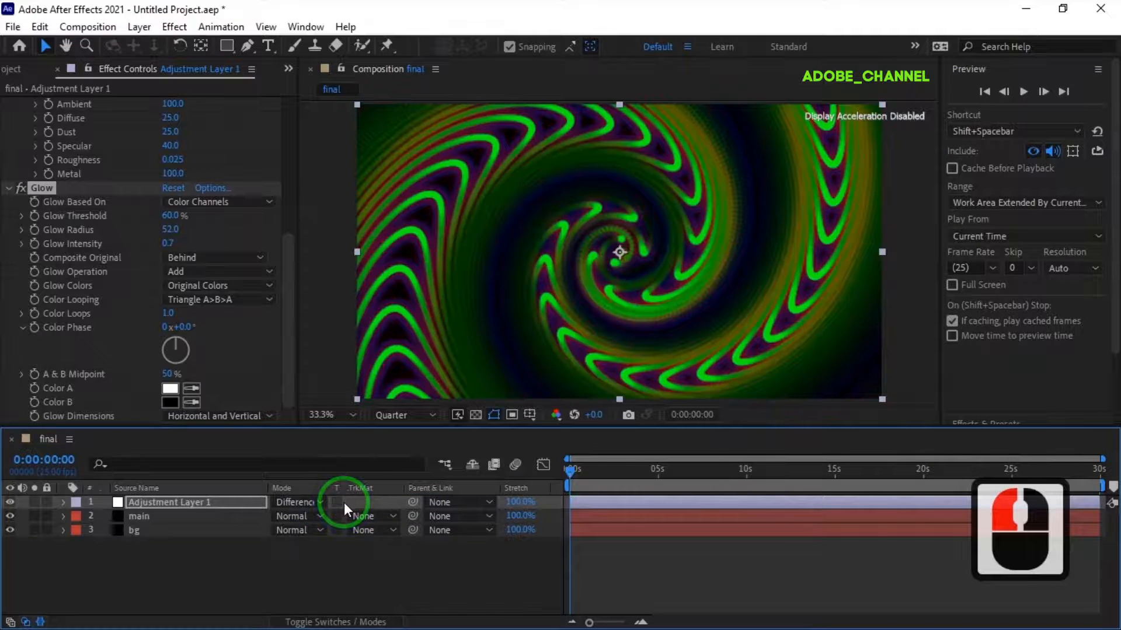
click(320, 503)
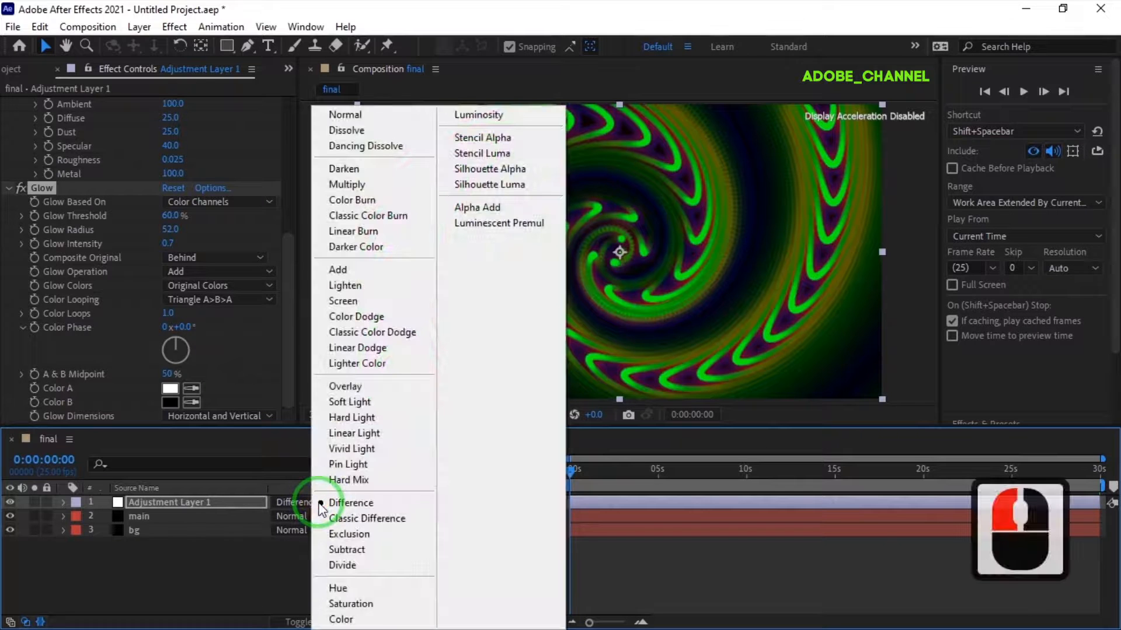
click(329, 534)
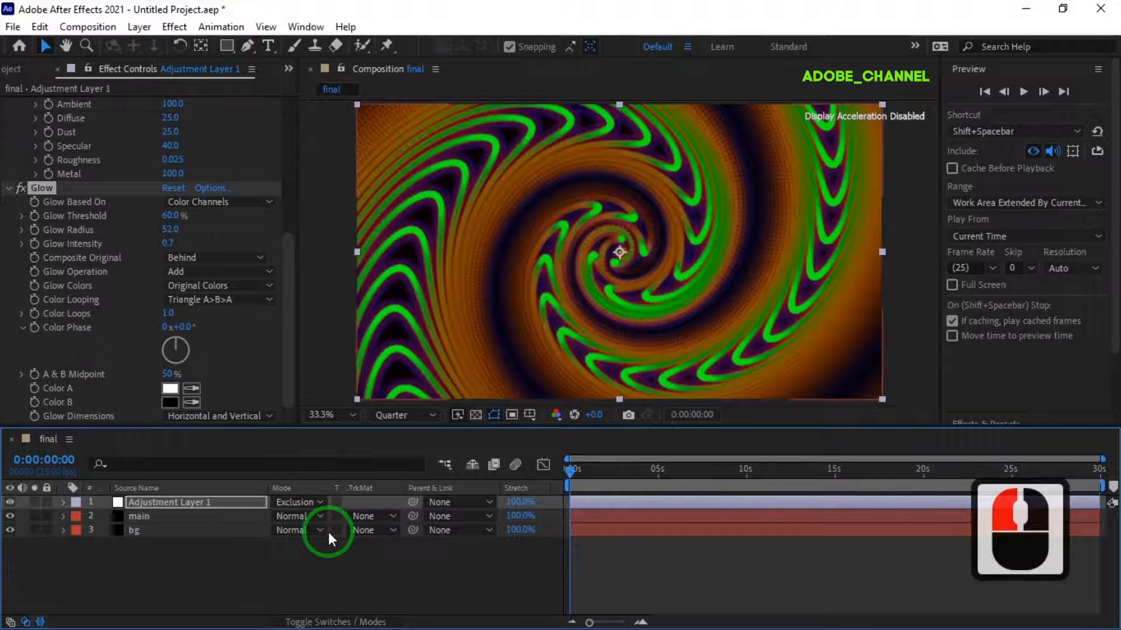
click(317, 504)
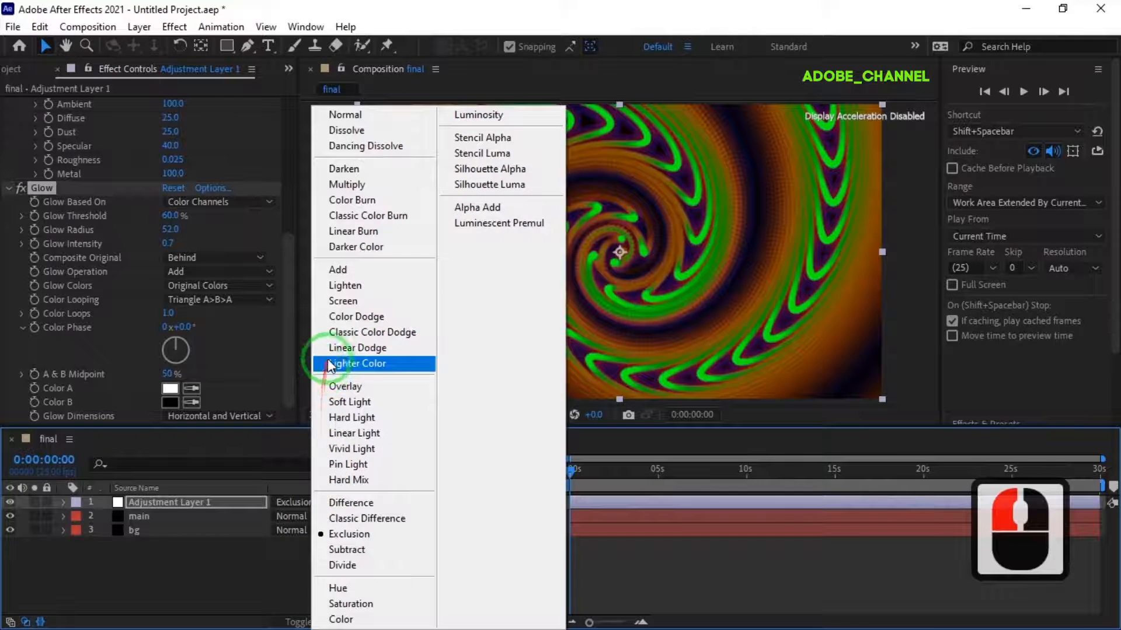
click(334, 350)
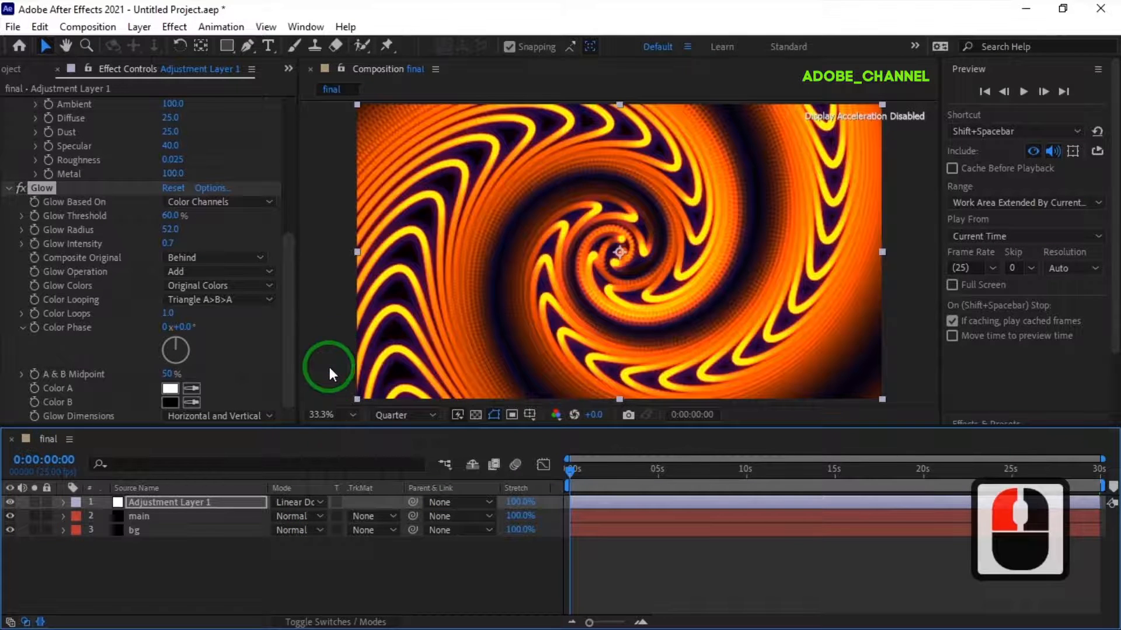
click(324, 503)
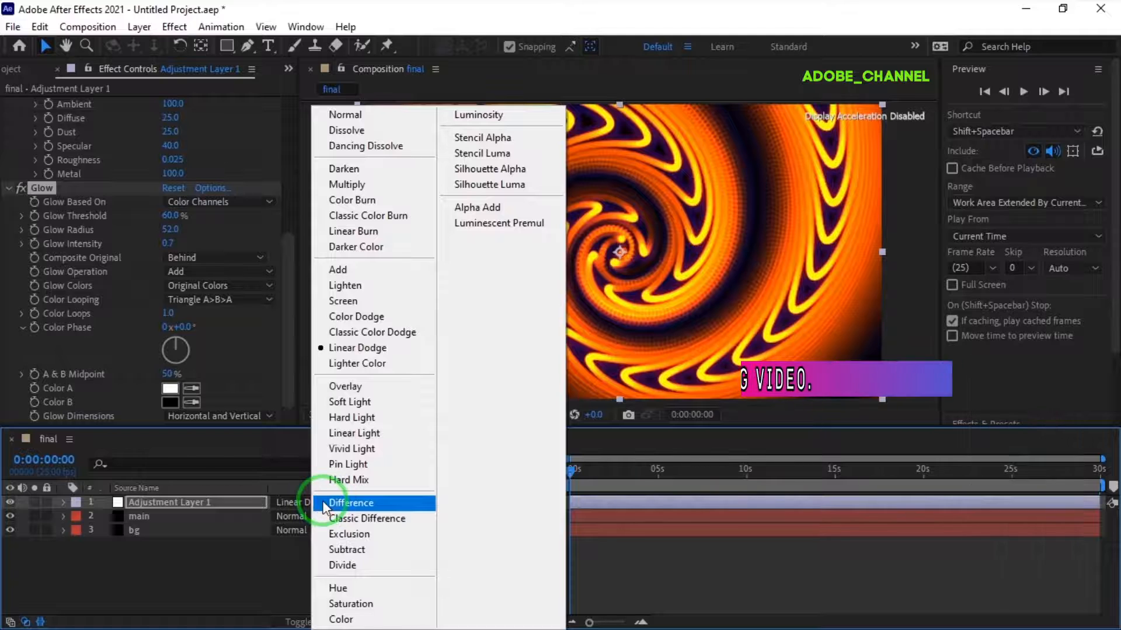
click(340, 386)
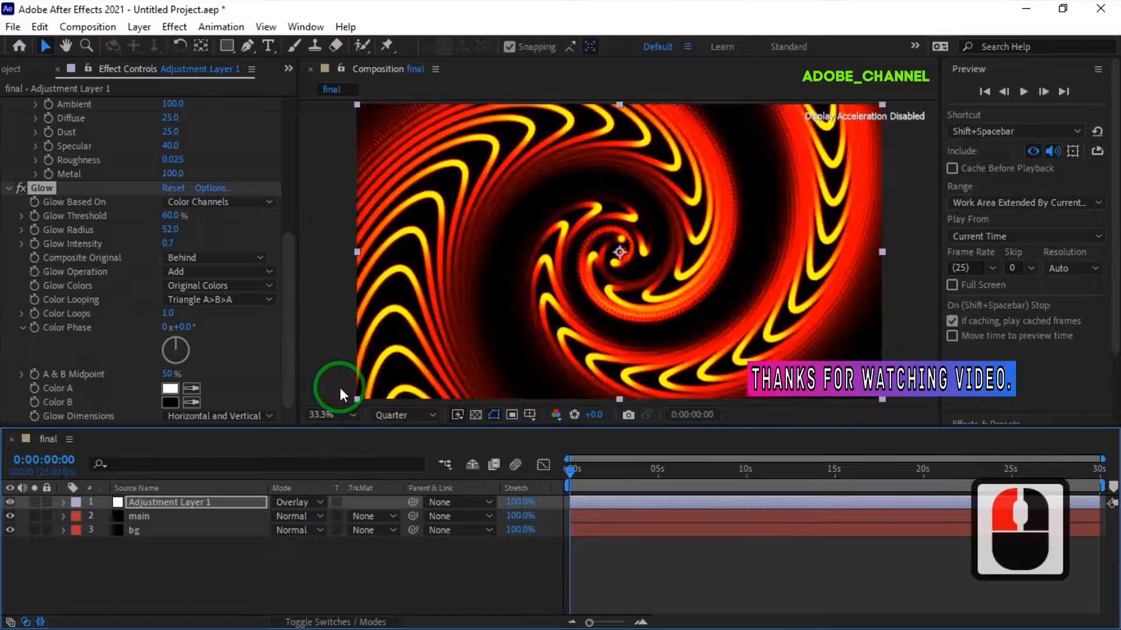
- Set the adjustment layer's blending mode to Difference and preview the spiral animation
click(317, 501)
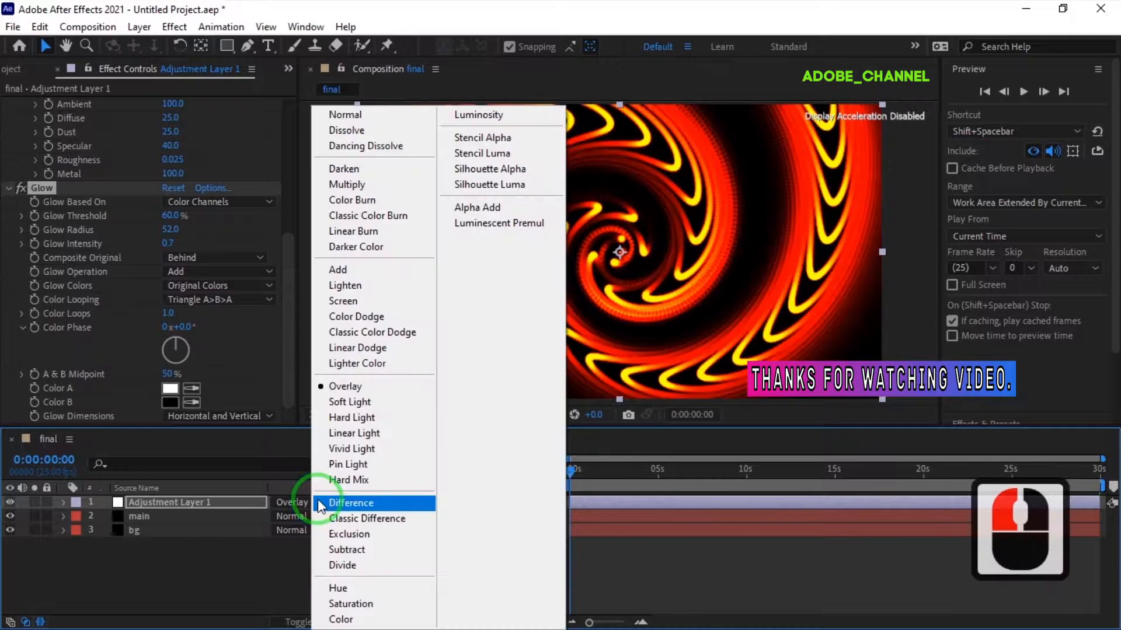
click(349, 502)
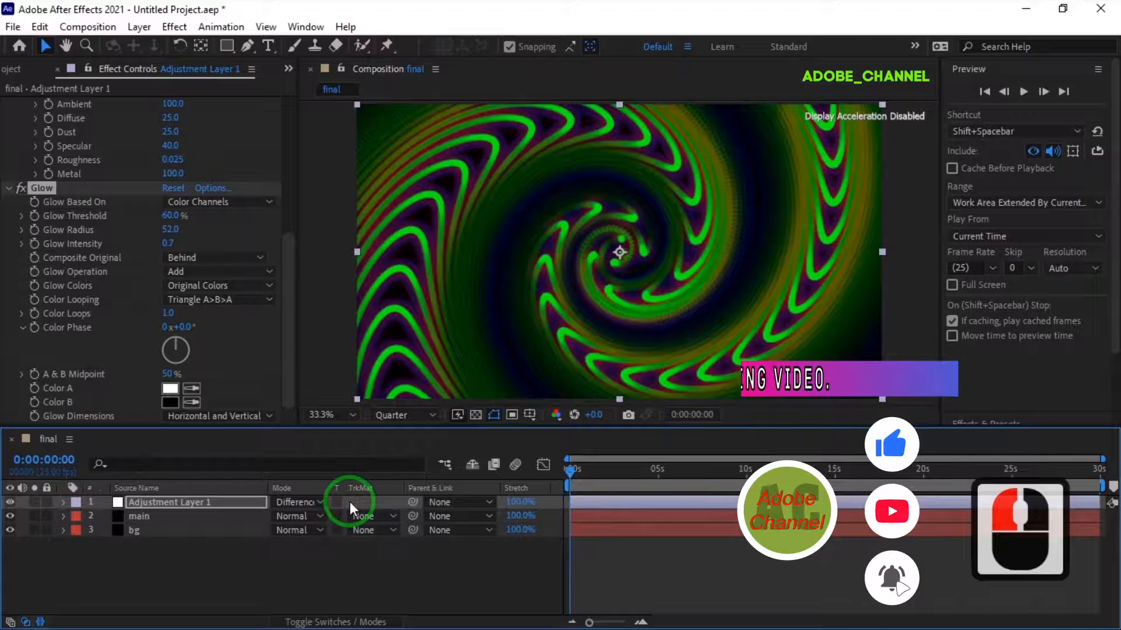
click(1025, 91)
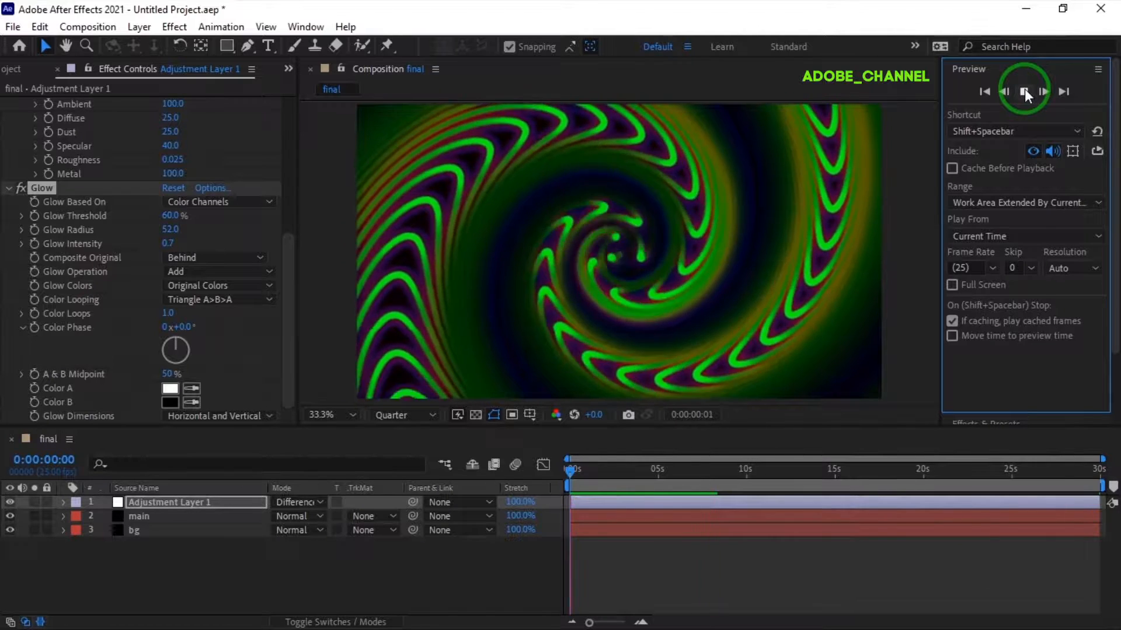
click(1024, 90)
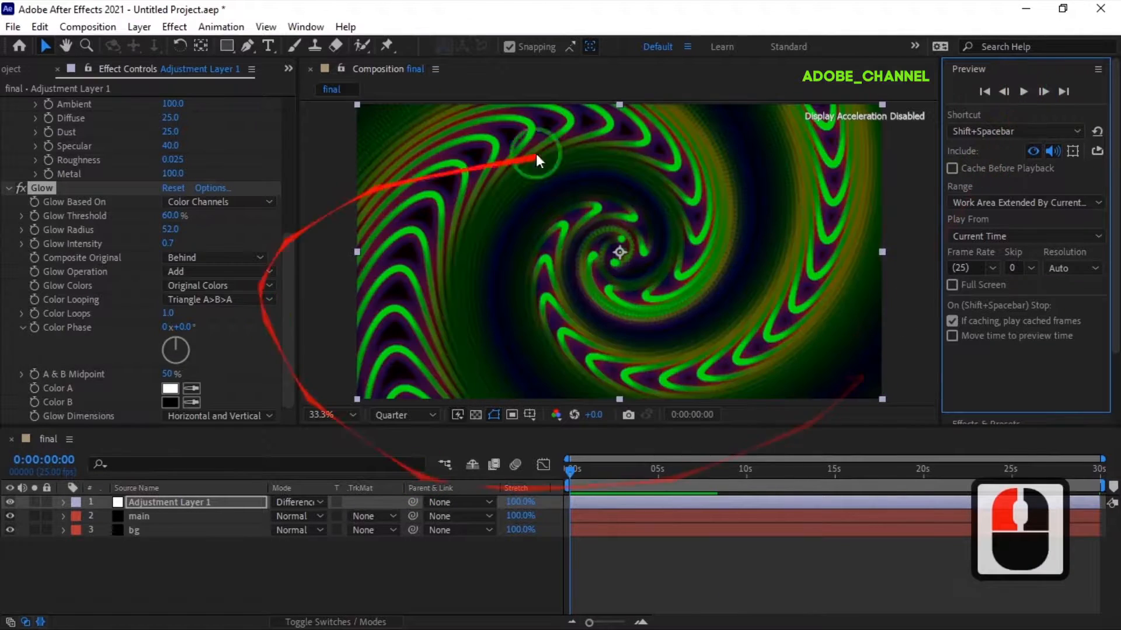